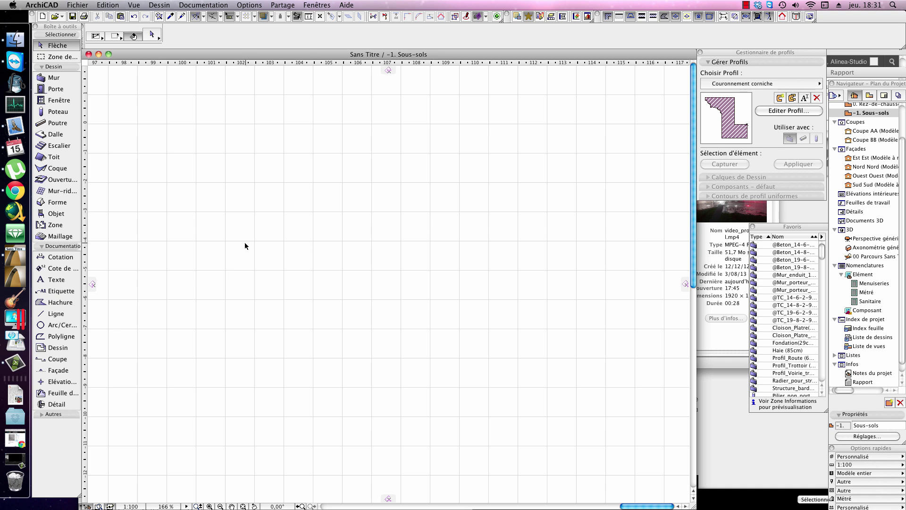
Draw a multi-plane roof with the rectangular gable geometry, about 9 by 5 m, in the plan
left_click(43, 161)
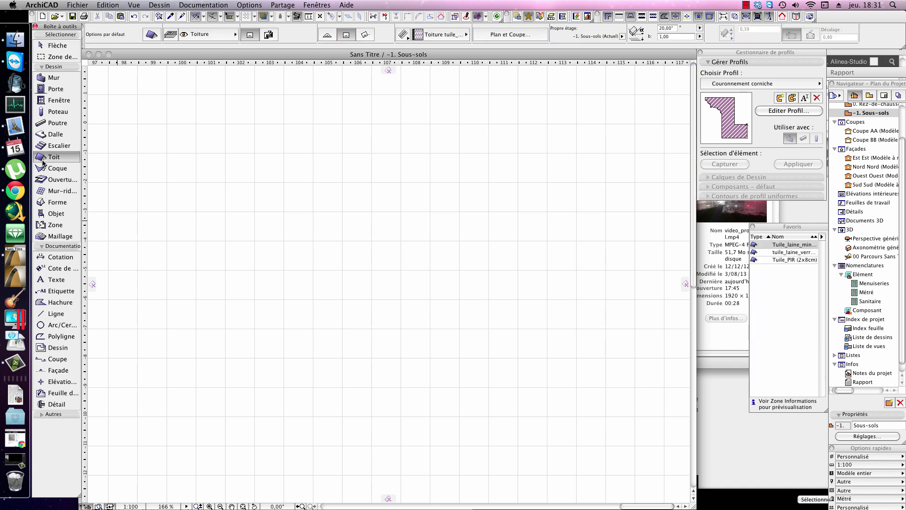
left_click(268, 34)
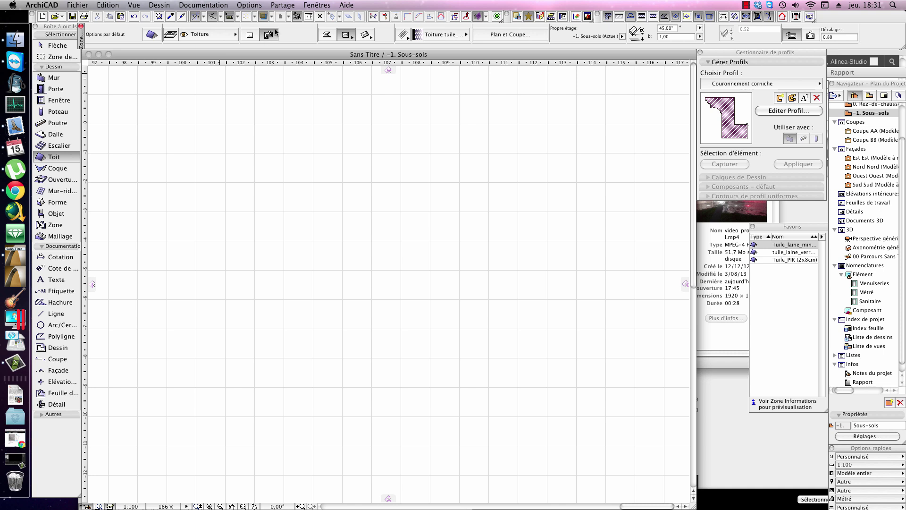
left_click(350, 37)
left_click_drag(351, 38, 371, 44)
left_click(212, 139)
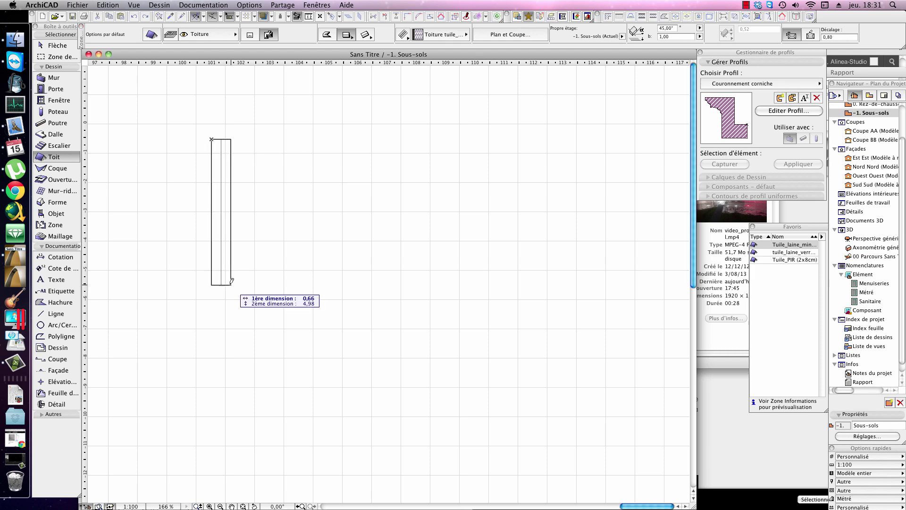
left_click(481, 293)
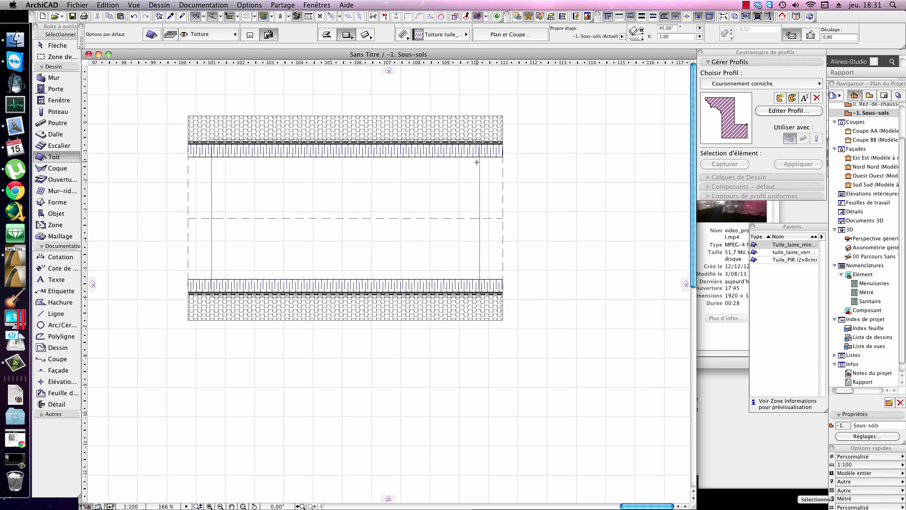
Select the gable roof and set its eaves offset (Décalage) to 0
left_click(480, 147, "shift")
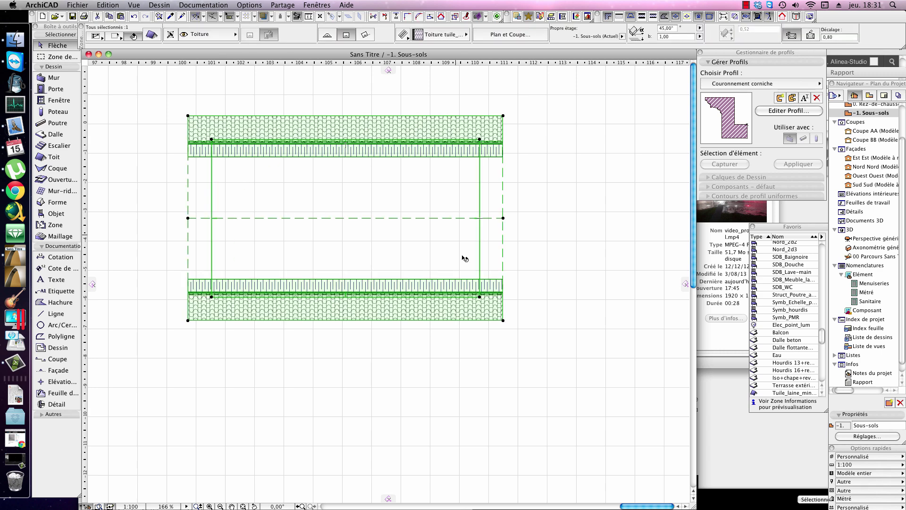
scroll(385, 215, "right", 3)
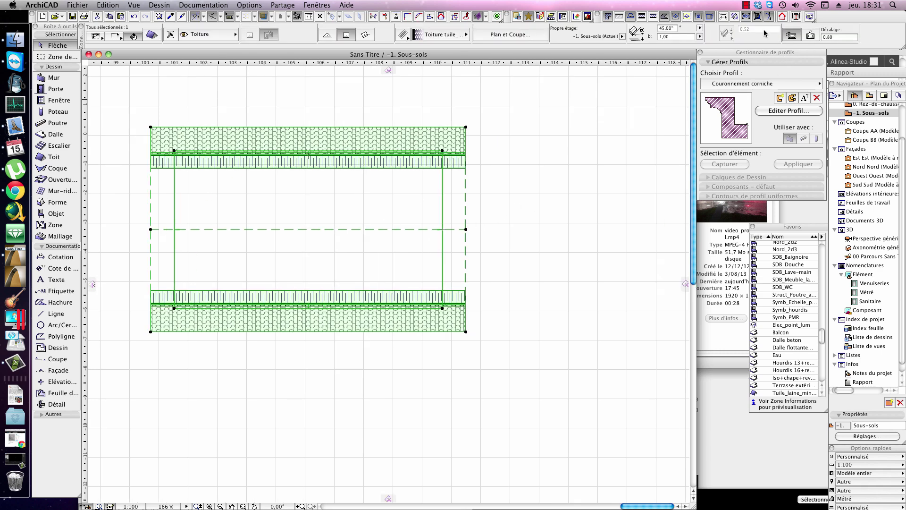
left_click(839, 37)
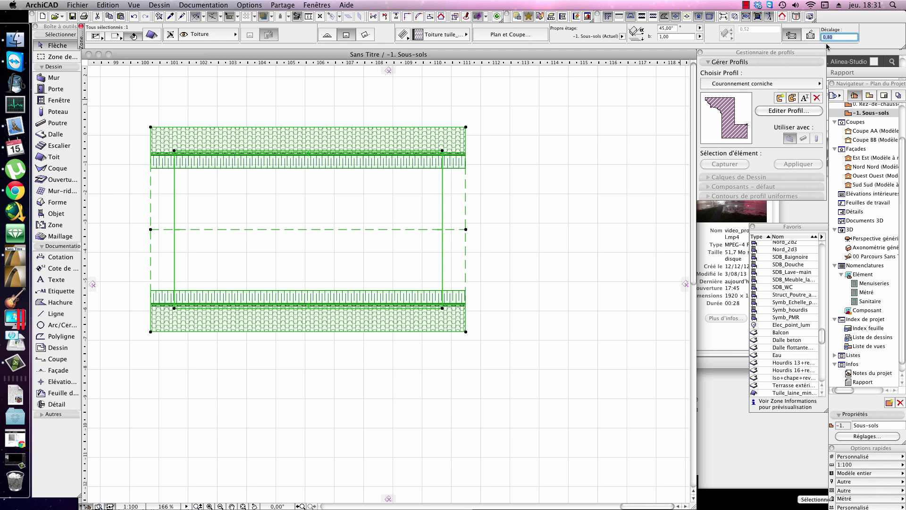
type("0")
key("Return")
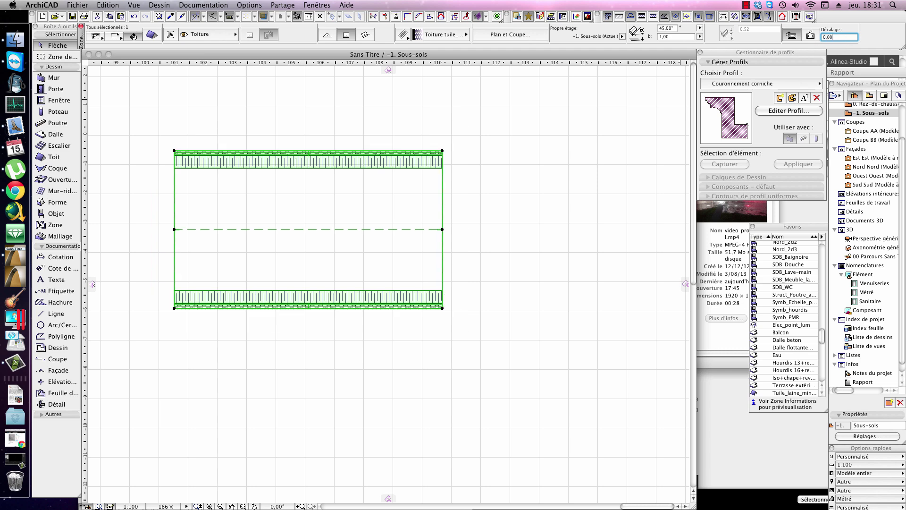
Set the selected gable roof's eaves offset (Décalage) to 0,10
left_click(853, 37)
type("0,1")
key("Return")
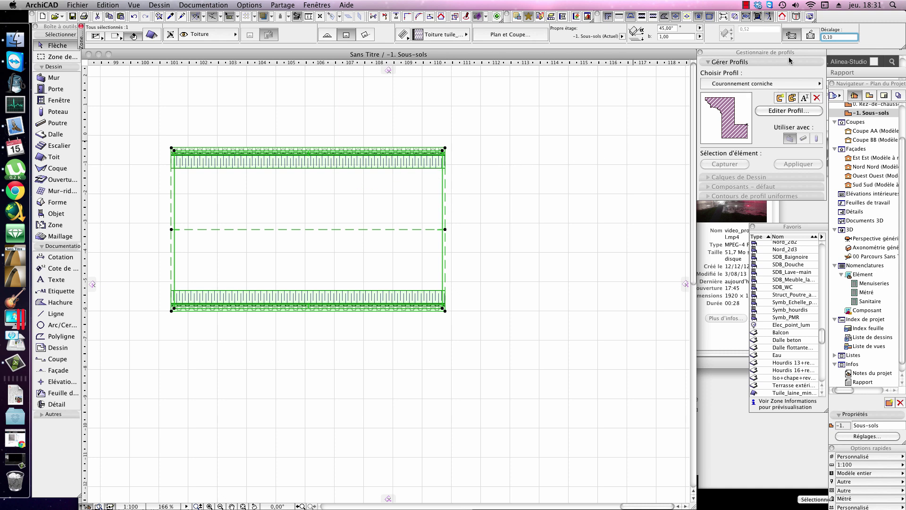
Switch the roof's eaves to manual and add a node on its right edge, moved about 0.20 m inward
left_click(810, 34)
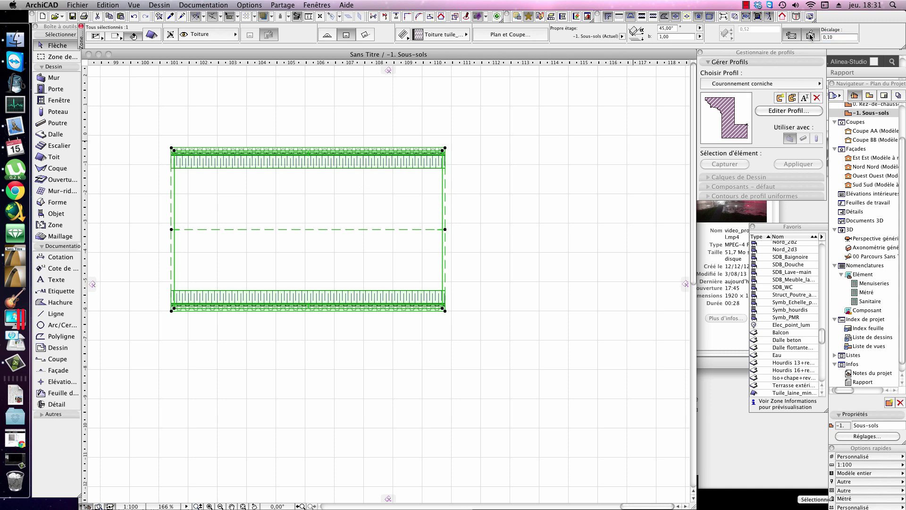
left_click(444, 230)
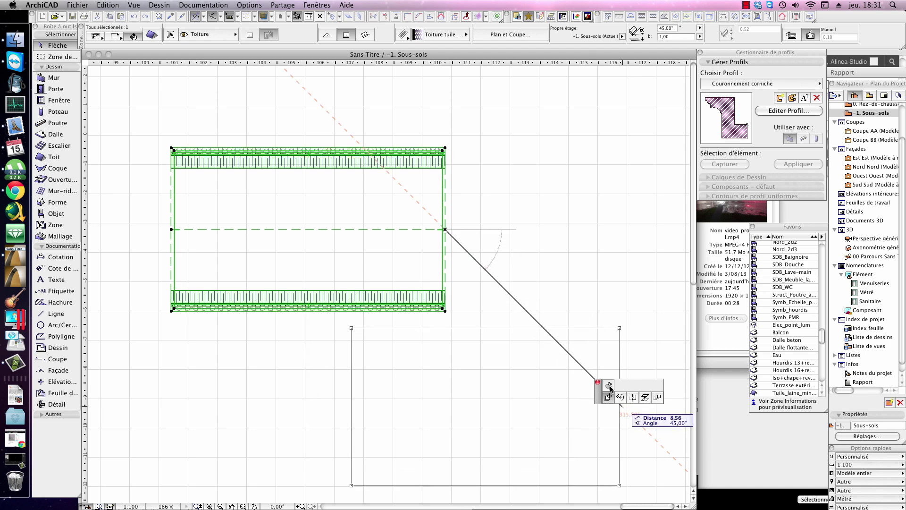
key("Escape")
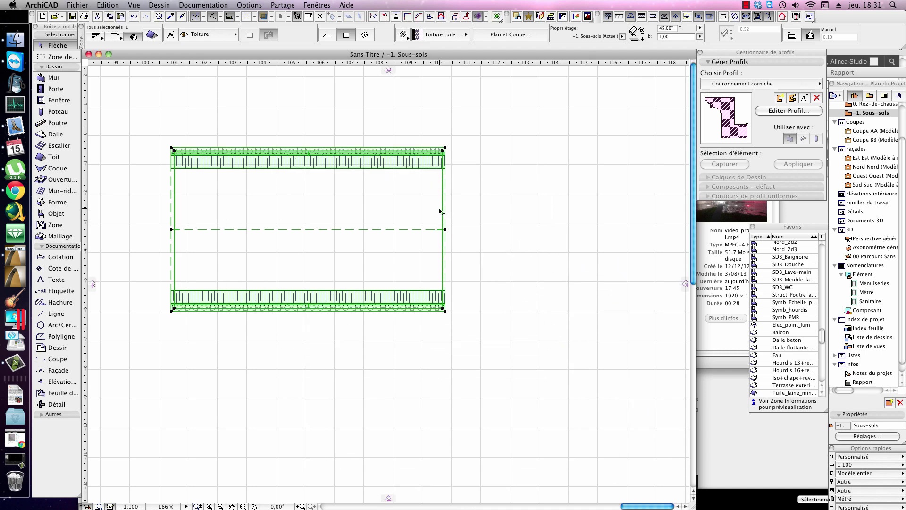
left_click(444, 206)
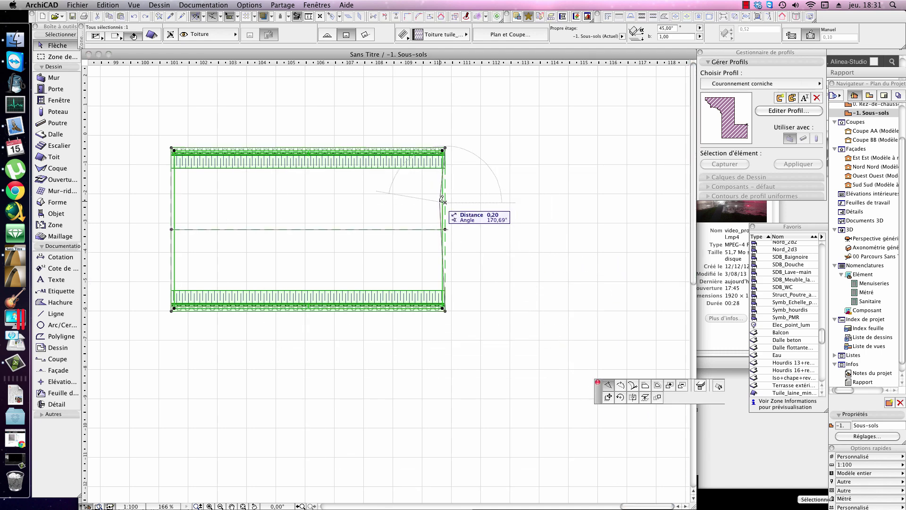
scroll(474, 196, "up", 3)
left_click(440, 203)
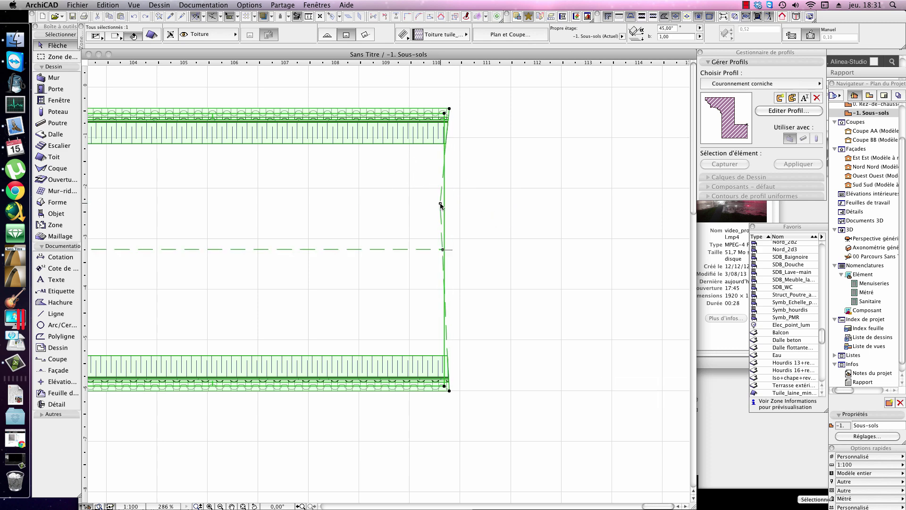
left_click(441, 204)
key("Escape")
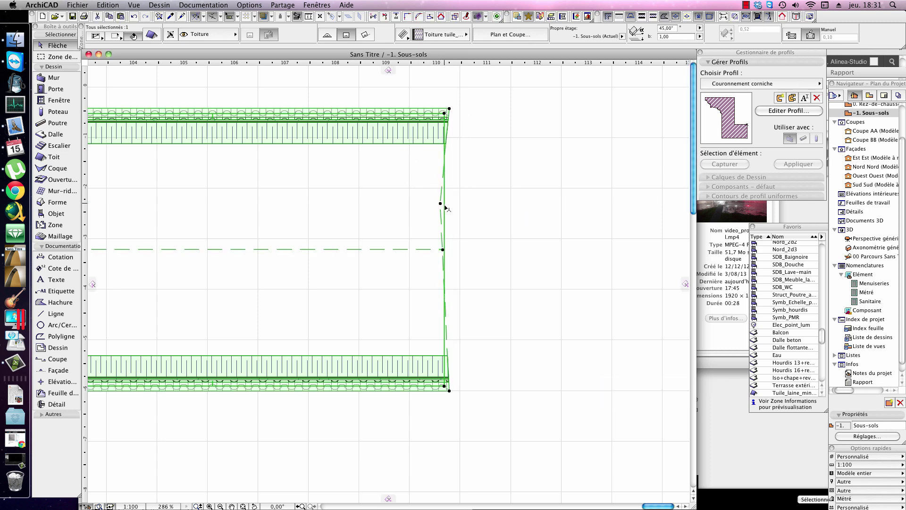
Undo the node added to the right edge of the roof outline
left_click(442, 205)
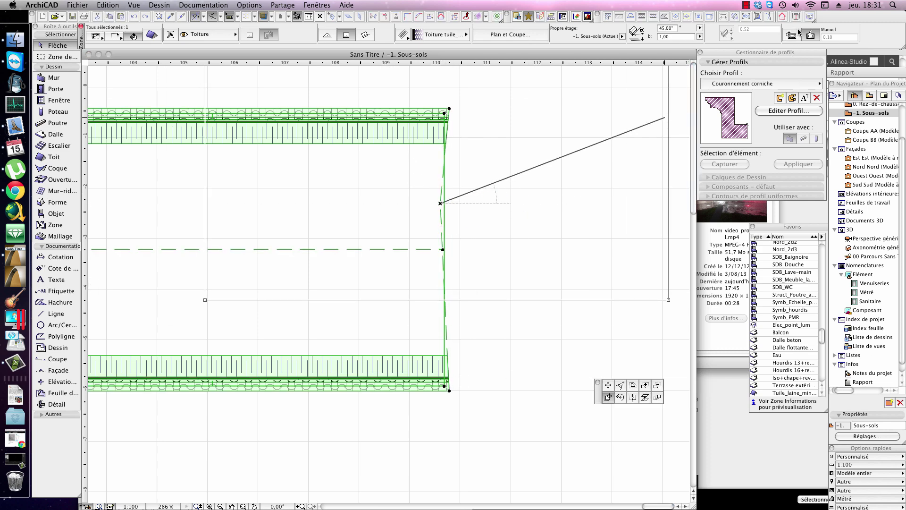
key("Escape")
key("super+z")
Offset the gable roof's ridge line upward in plan, close to the upper eave, to make the slopes asymmetrical
scroll(476, 218, "down", 3)
middle_click_drag(475, 204, 482, 230)
left_click(402, 262)
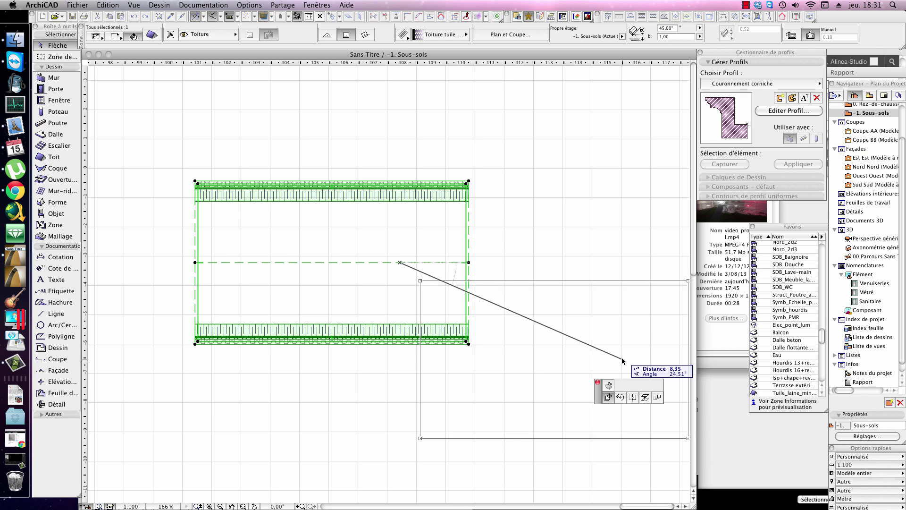
left_click(612, 385)
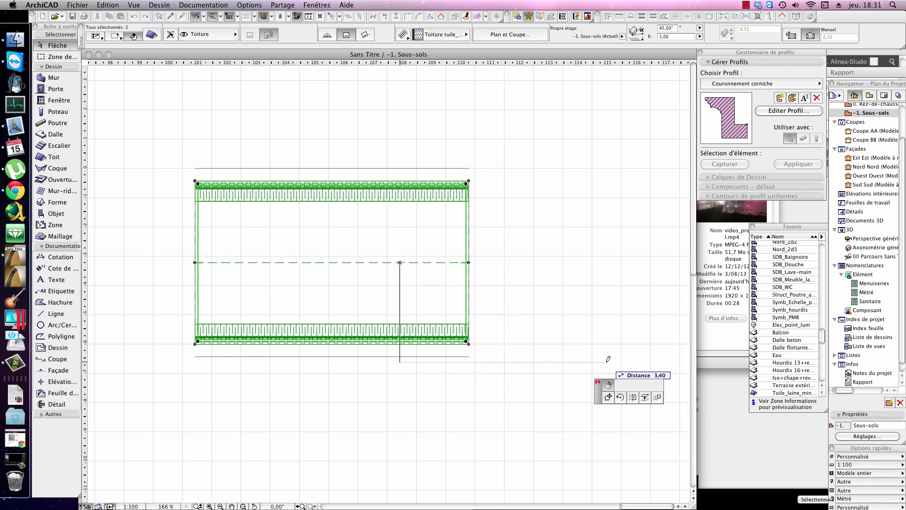
left_click(415, 238)
left_click(386, 241)
left_click(389, 203)
scroll(392, 242, "up", 8)
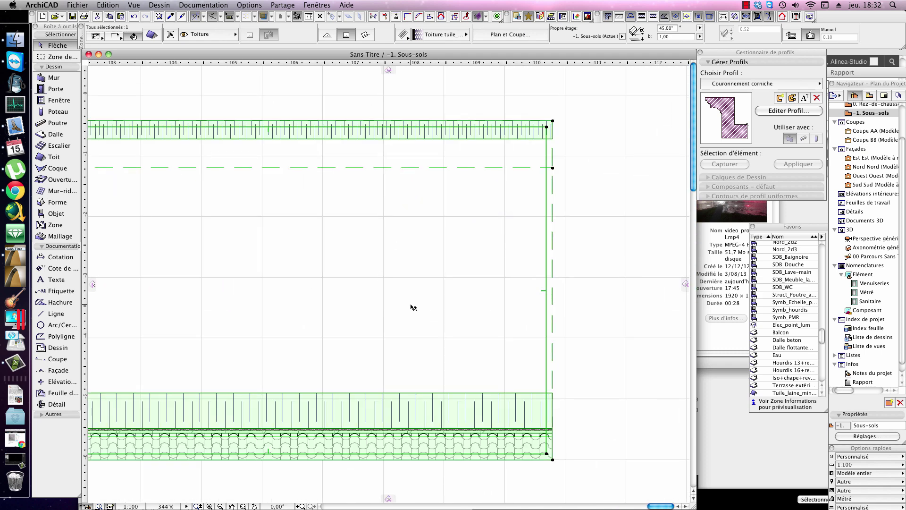
Select the gable roof again and delete it from the plan
key("Escape")
scroll(425, 280, "down", 8)
scroll(467, 240, "up", 3)
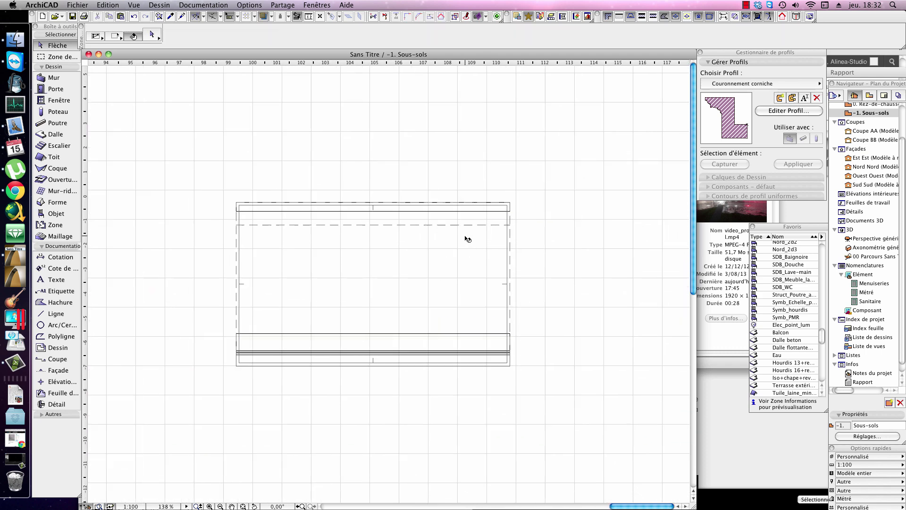
left_click(467, 239)
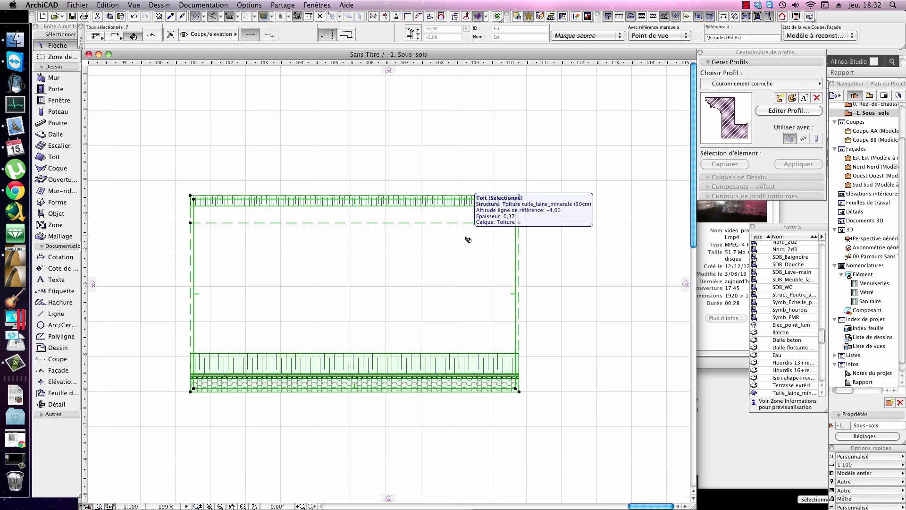
key("Delete")
left_click(380, 196)
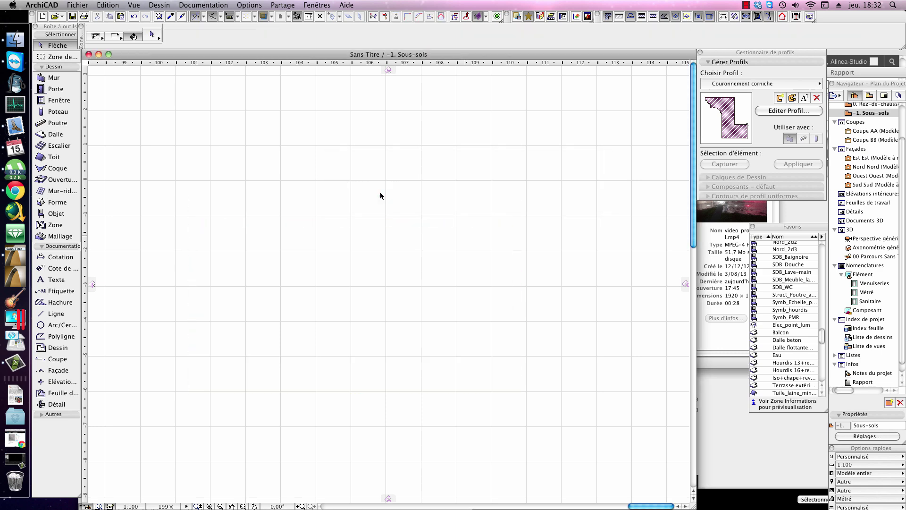
Try to draw an axis-aligned rectangular gable roof of about 9.4 by 4.7 m with the Roof tool
key("r")
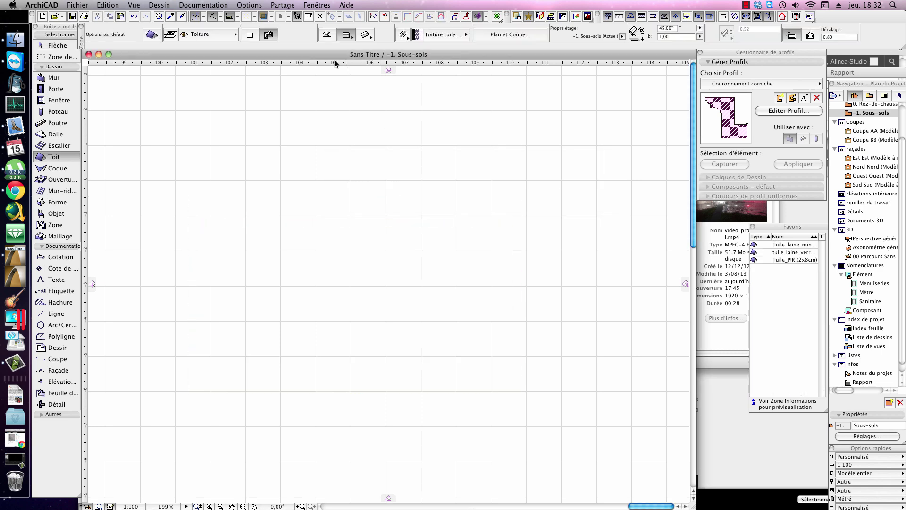
left_click(357, 36)
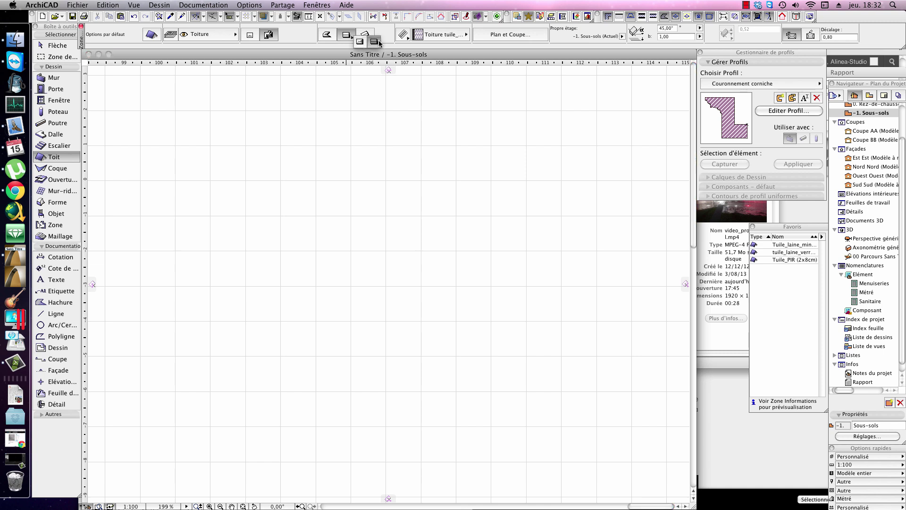
left_click(260, 151)
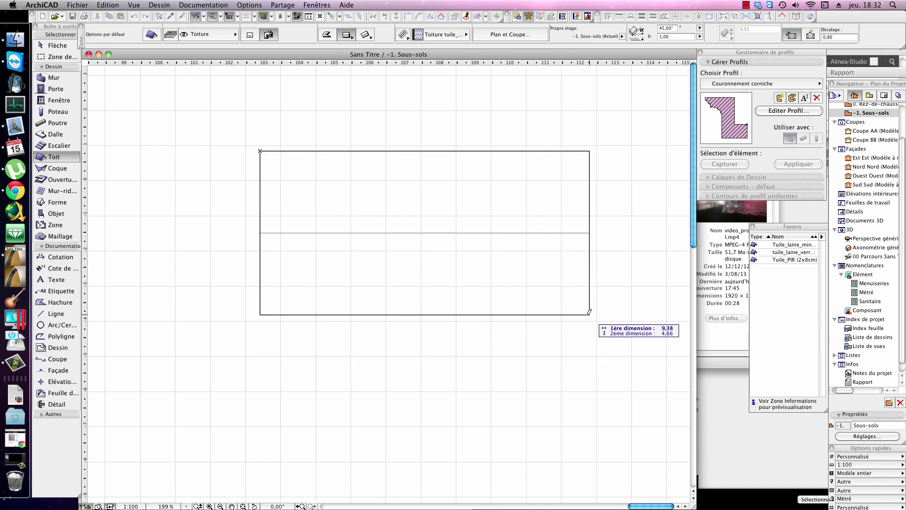
left_click(496, 223)
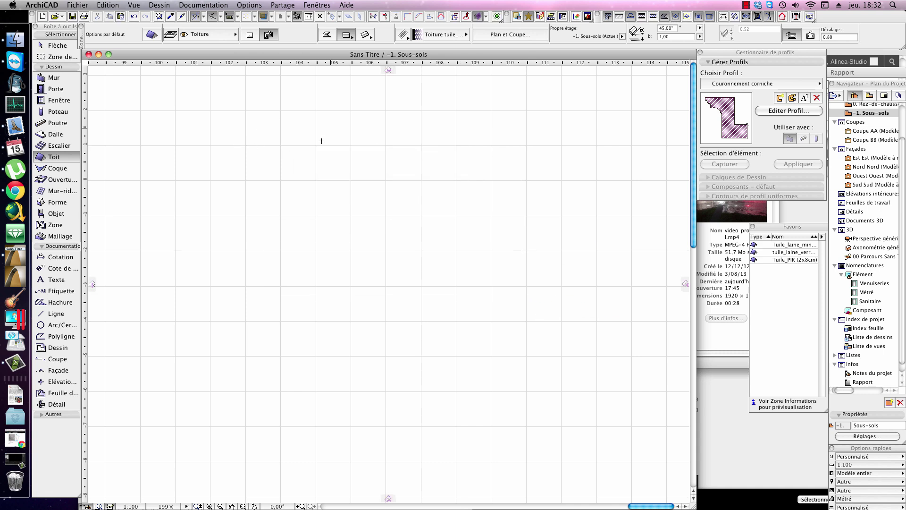
Try to draw a rotated rectangular roof from a slanted base edge about 11 m long
left_click(365, 34)
left_click(249, 145)
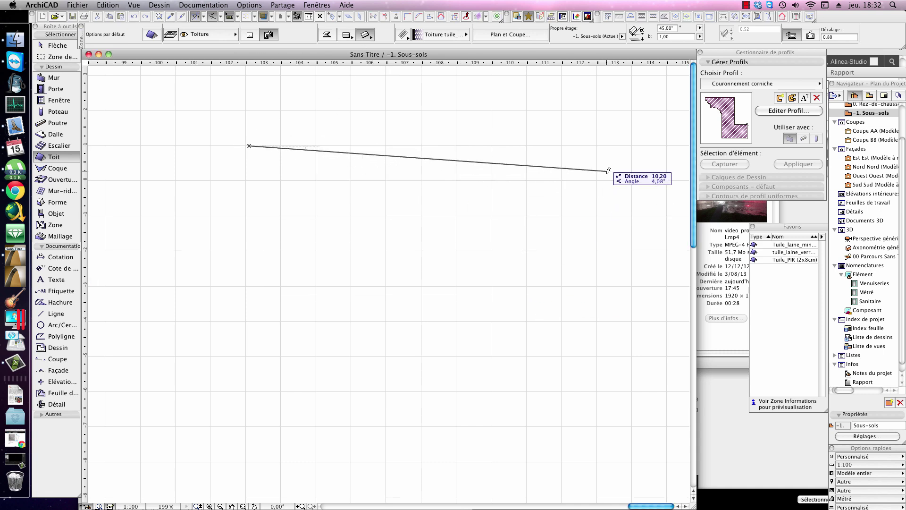
left_click(644, 209)
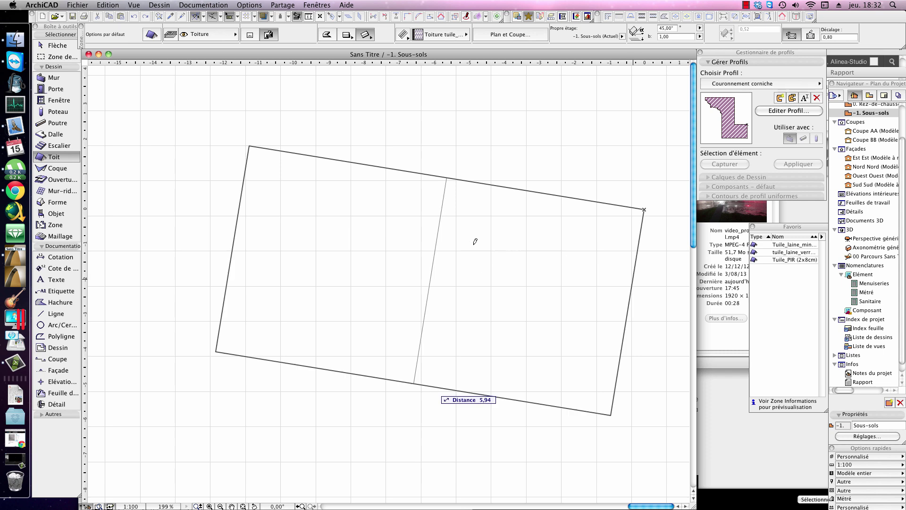
scroll(386, 299, "down", 3)
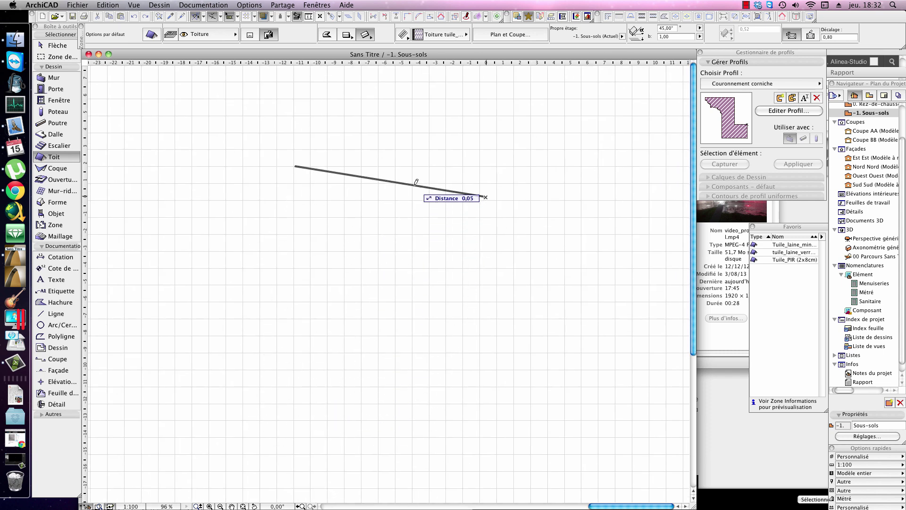
key("Escape")
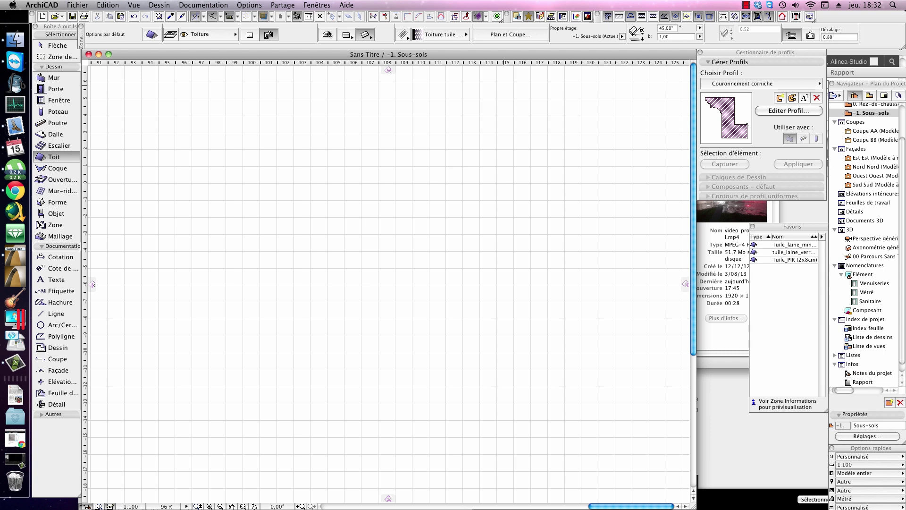
Draw a multi-plane roof with the rectangular hip geometry, about 12 by 8 m
left_click(329, 34)
left_click(345, 37)
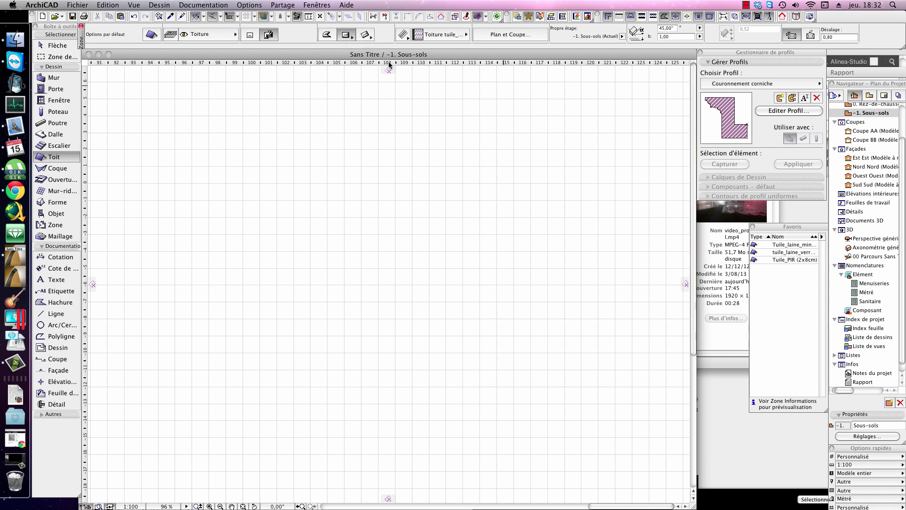
left_click(346, 39)
left_click(352, 44)
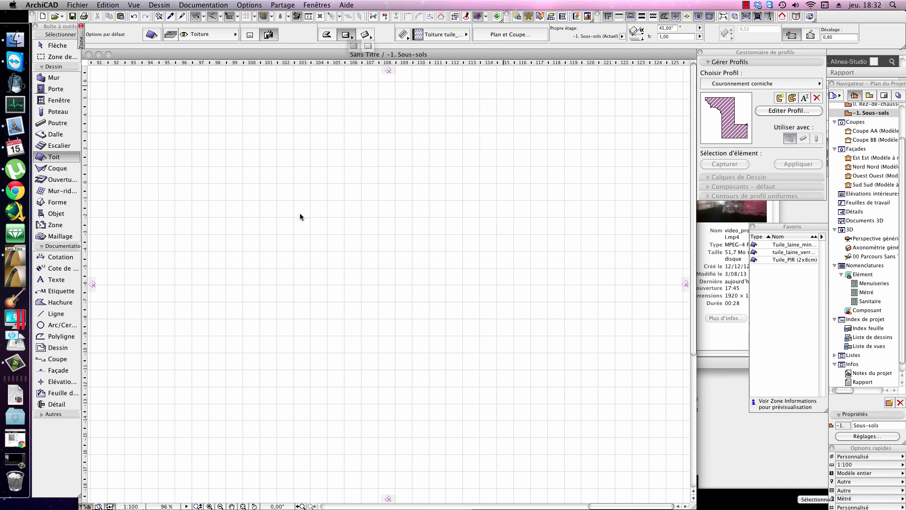
left_click(265, 186)
left_click(470, 323)
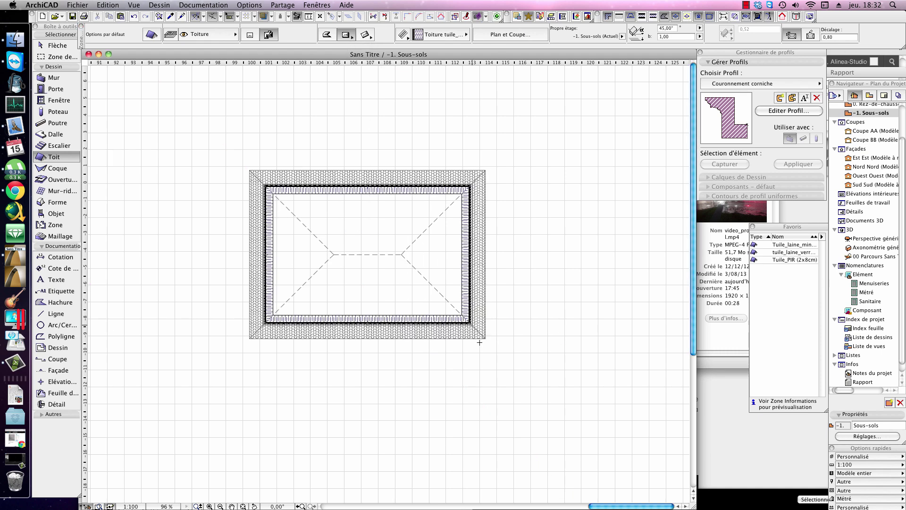
Select the hip roof and examine its slope, roof level and eaves overhang options in the selected-roof settings
key("super+a")
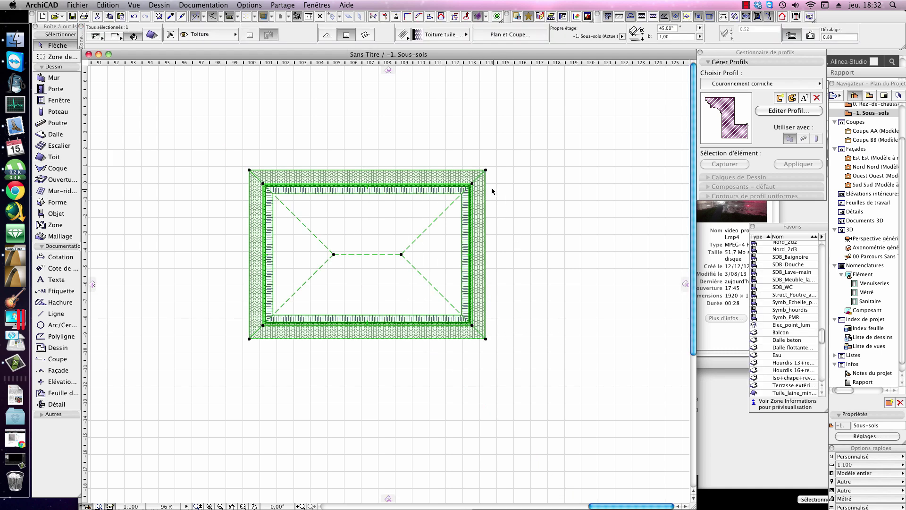
left_click(678, 29)
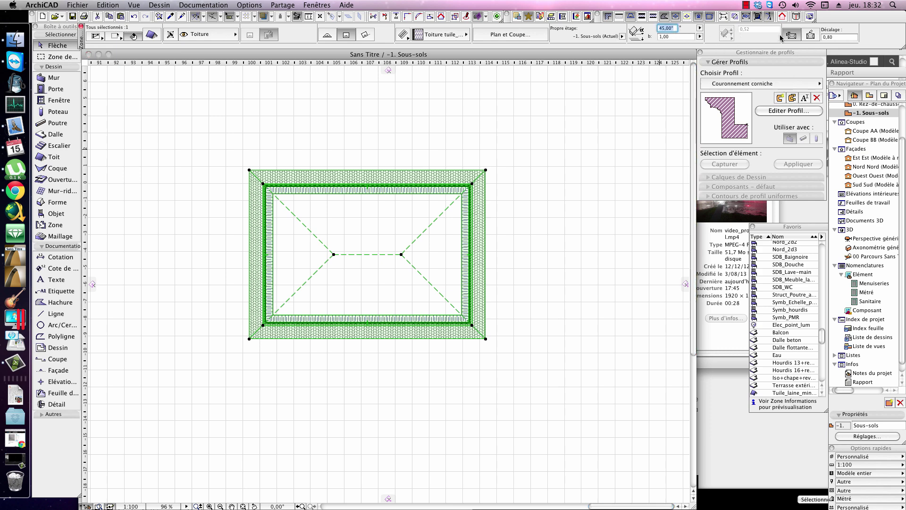
left_click(149, 36)
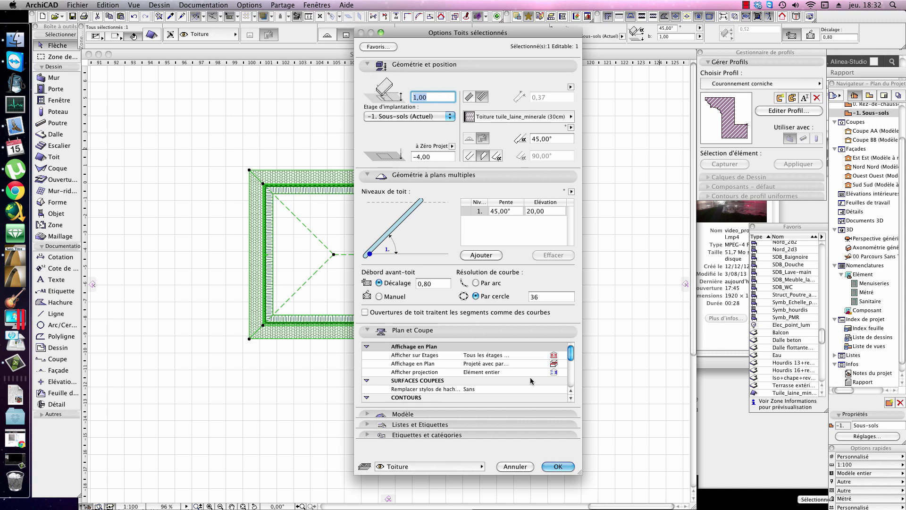
key("Escape")
left_click(157, 36)
key("Return")
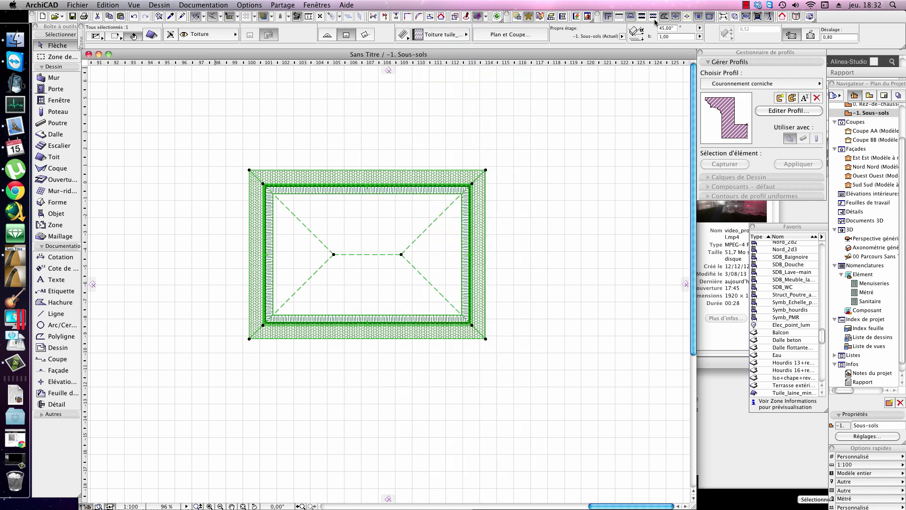
key("Escape")
Set the selected hip roof's eaves offset to 0
left_click(468, 237)
left_click(836, 36)
type("0")
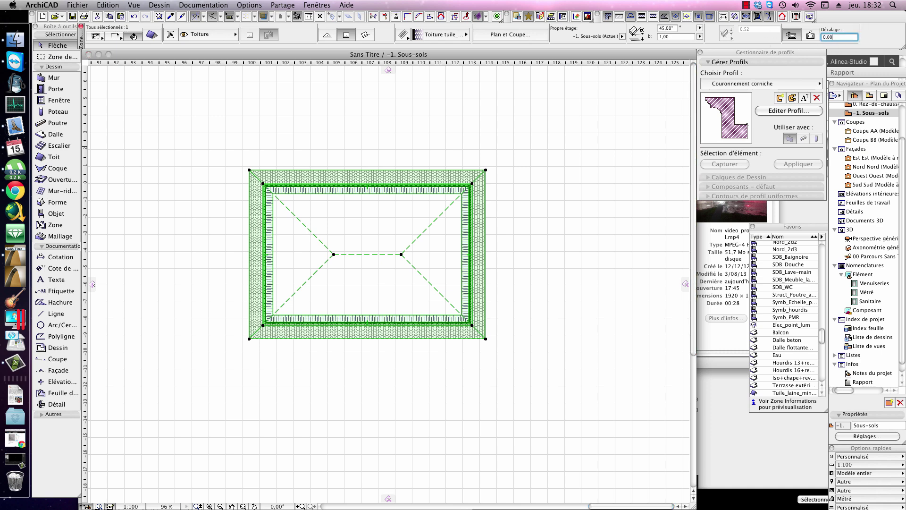
key("Return")
Select the rectangular hip roof and delete it from the plan
left_click(557, 211)
left_click(423, 218)
key("Delete")
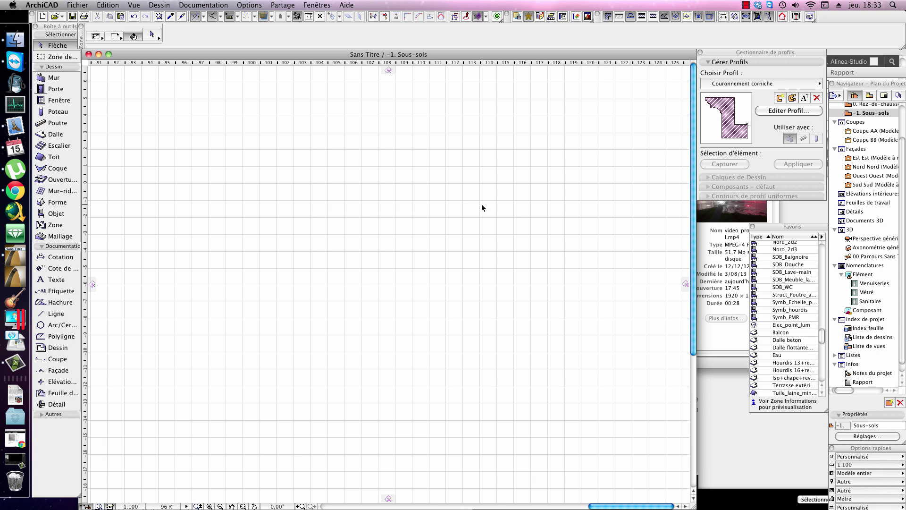
Draw a multi-plane roof with the polygonal geometry, using an irregular seven-corner outline with one inward corner, about 13 by 10 m
key("r")
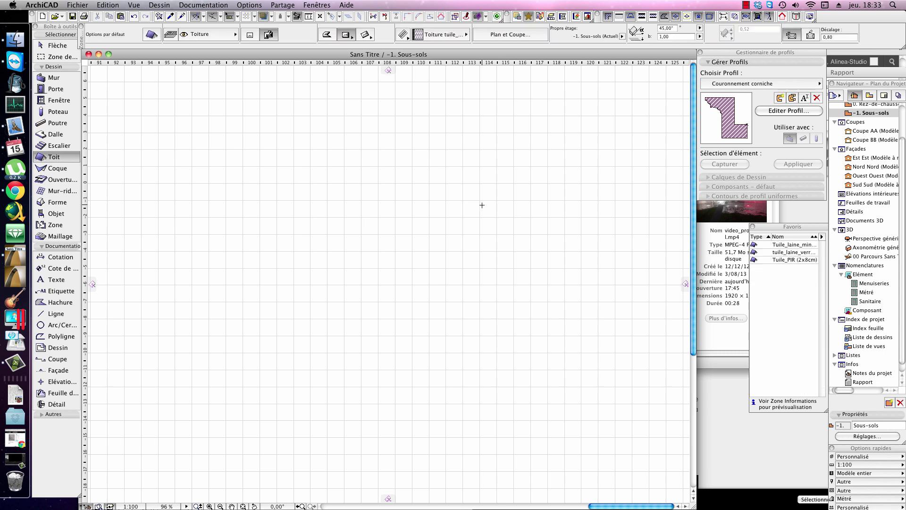
left_click(64, 159)
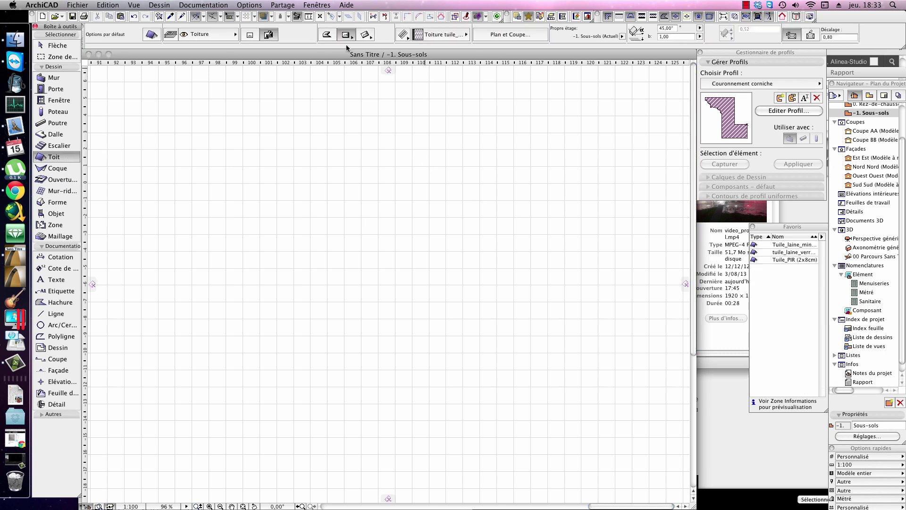
left_click(330, 39)
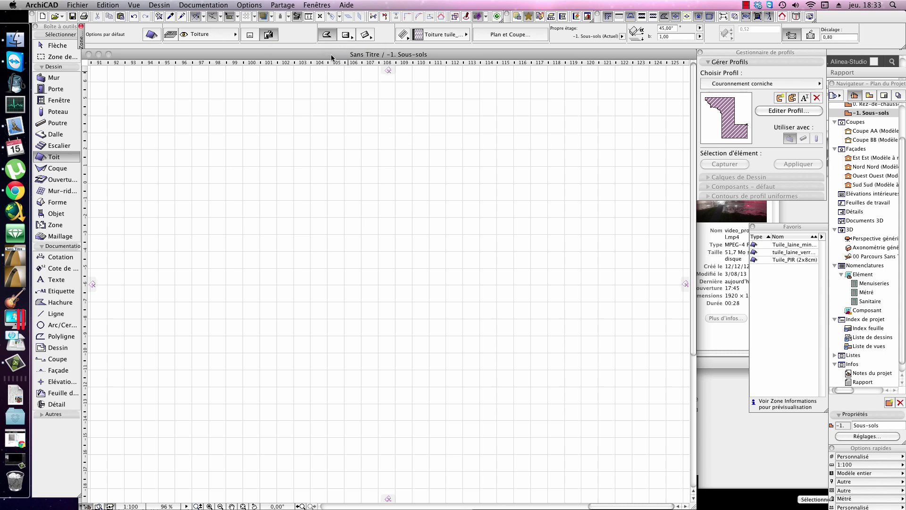
left_click(290, 292)
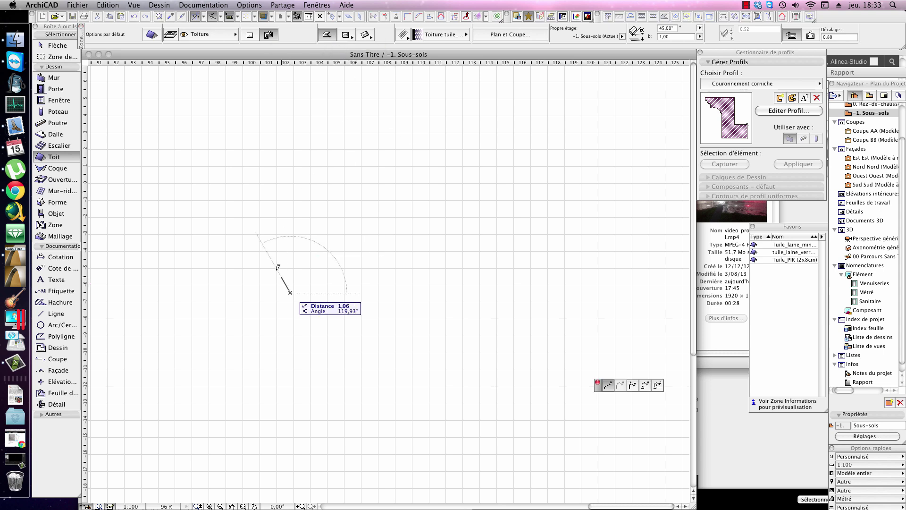
left_click(200, 256)
left_click(291, 209)
left_click(258, 159)
left_click(364, 133)
left_click(426, 172)
left_click(385, 299)
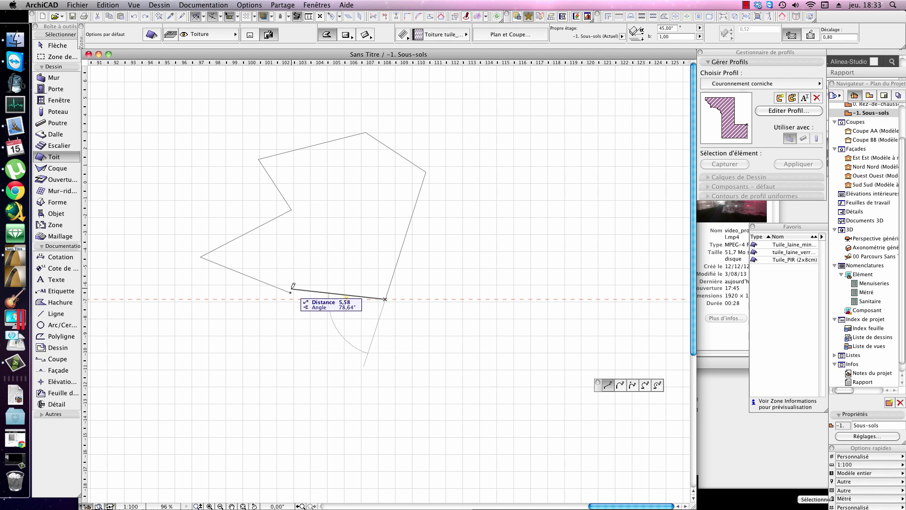
left_click(291, 292)
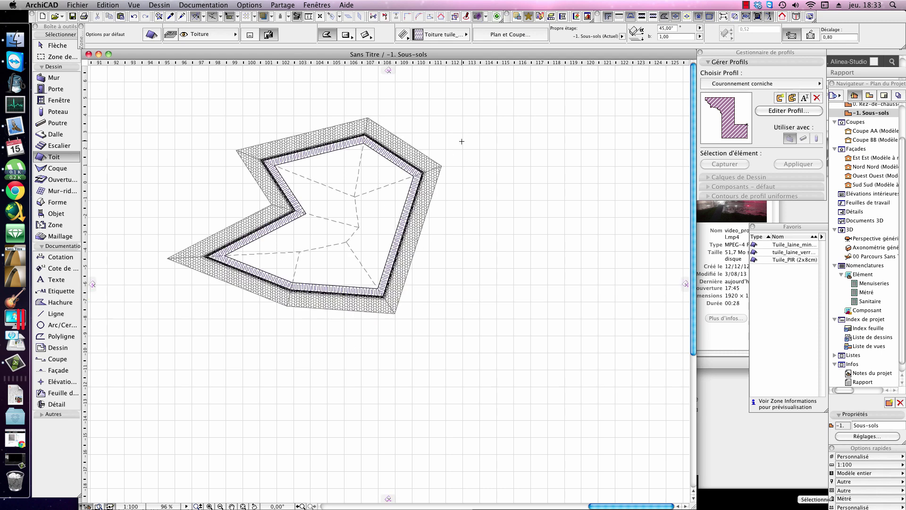
Select the polygonal multi-plane roof and set its eaves offset to 0
key("Escape")
left_click(377, 196)
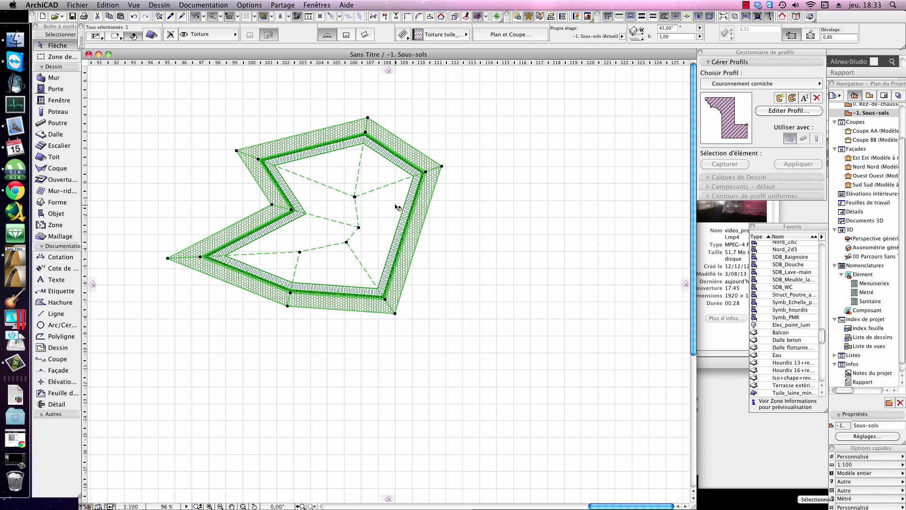
left_click(852, 39)
left_click(841, 37)
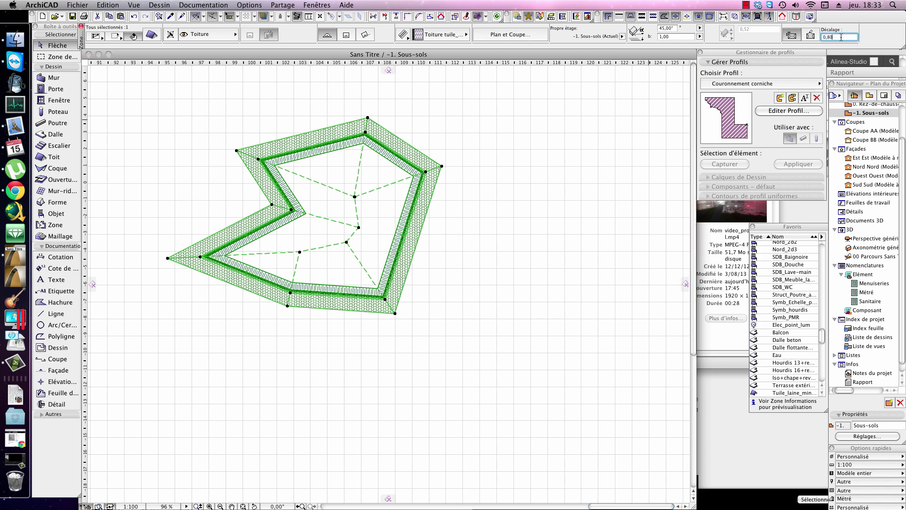
left_click_drag(841, 37, 719, 50)
type("0")
key("Return")
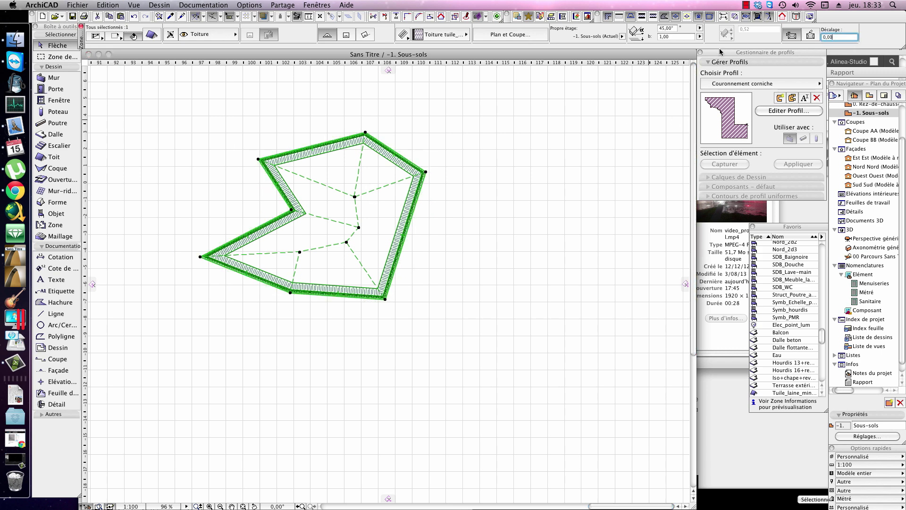
Reselect the polygonal multi-plane roof and delete it from the plan
scroll(400, 204, "up", 2)
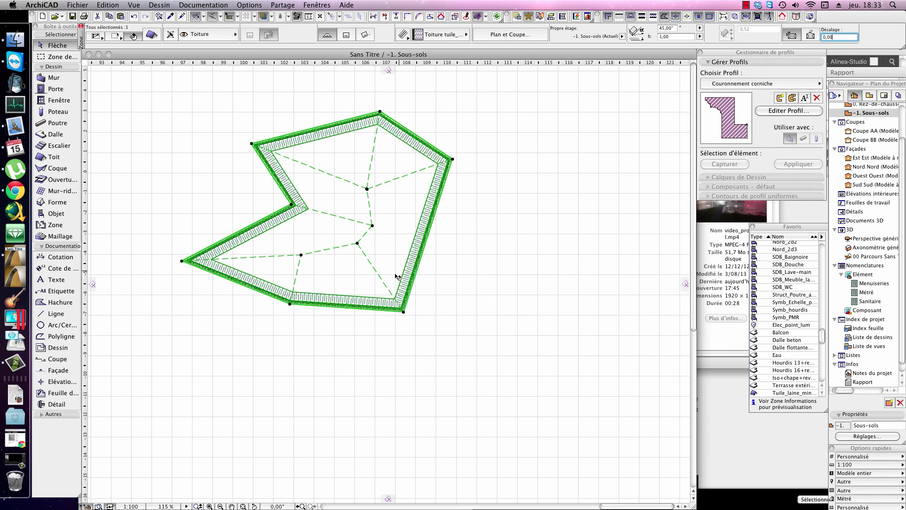
key("Escape")
scroll(428, 189, "up", 3)
scroll(428, 189, "left", 1)
left_click(436, 242)
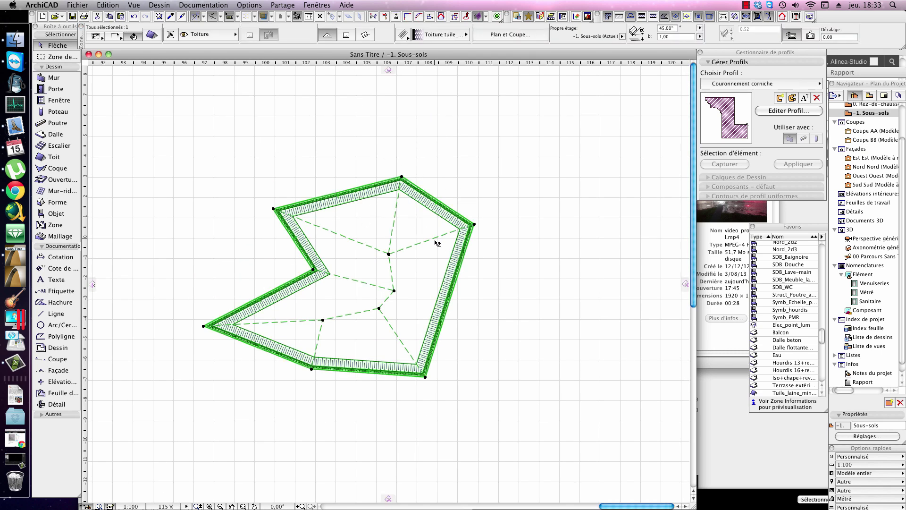
key("Delete")
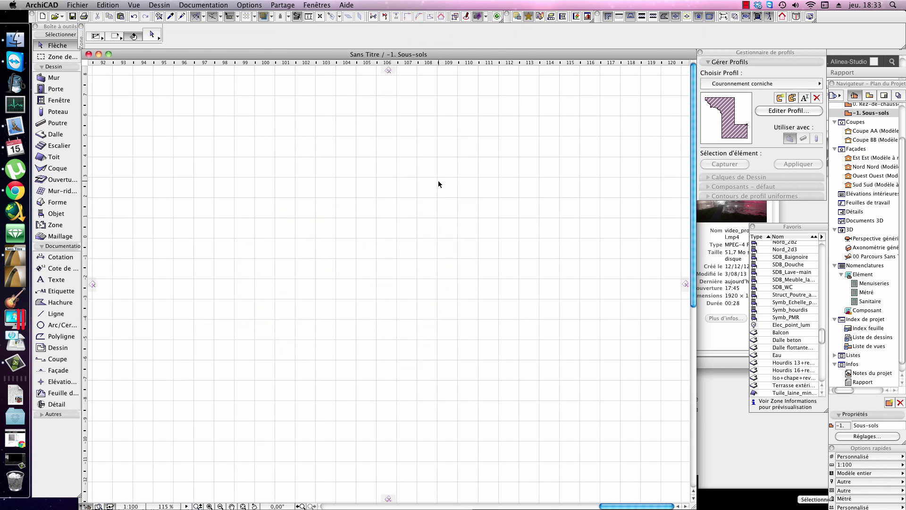
Switch the Roof tool to single-plane construction and draw a vertical reference line about 16.5 m long
key("r")
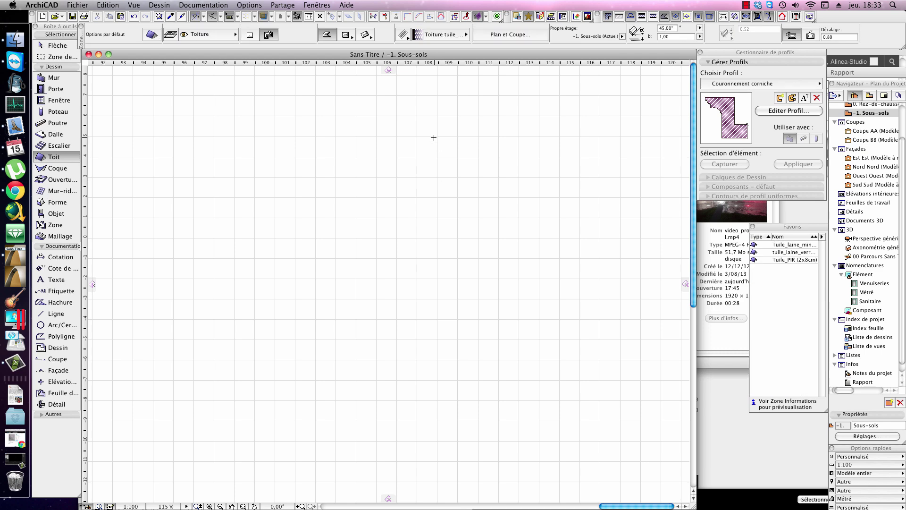
left_click(250, 35)
scroll(423, 286, "down", 3)
scroll(422, 285, "down", 2)
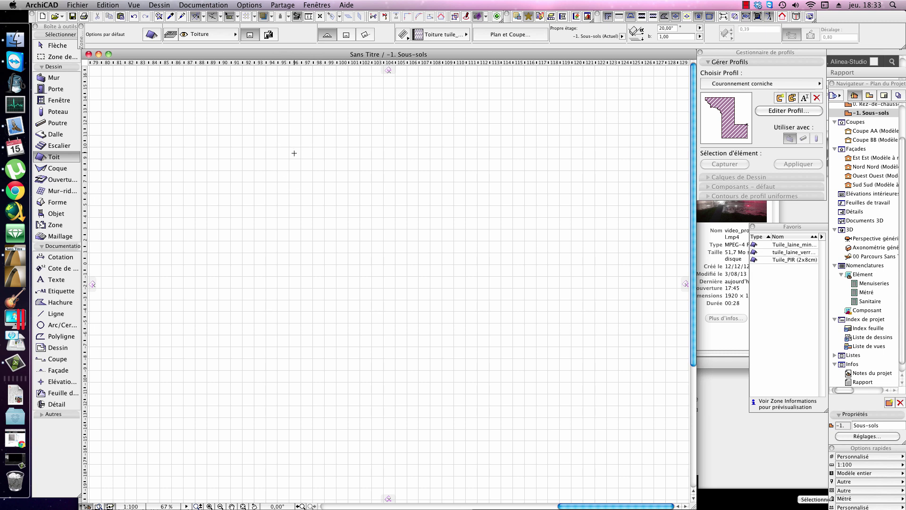
left_click(302, 163)
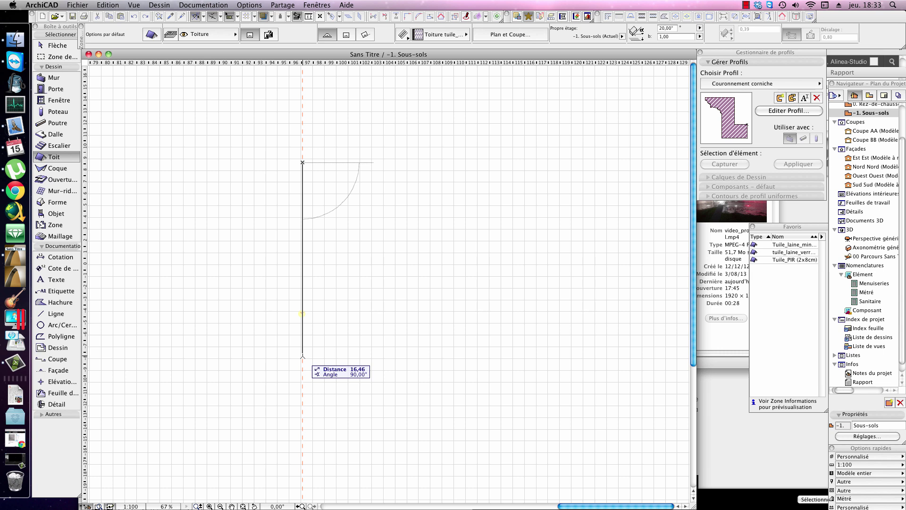
left_click(303, 356)
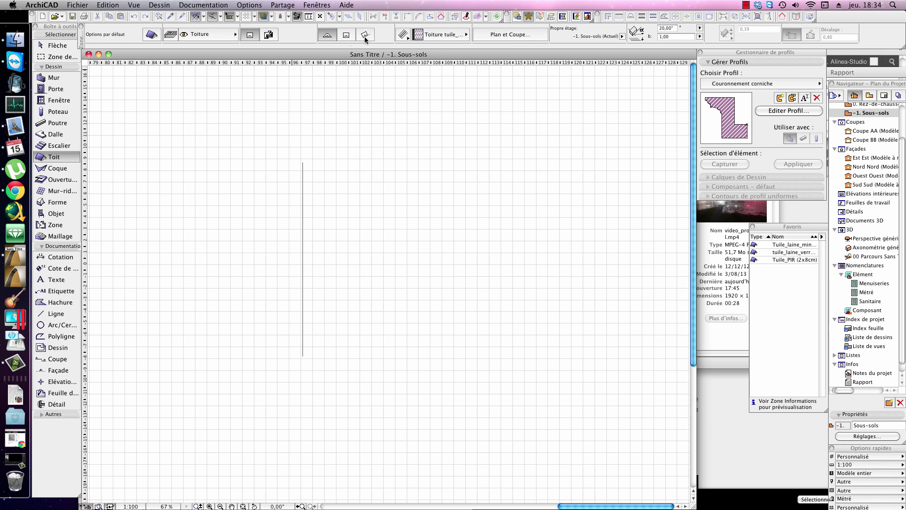
Outline the single-plane roof with the polygonal geometry as an irregular six-corner shape around and mostly to the right of the reference line
left_click(328, 37)
left_click(265, 176)
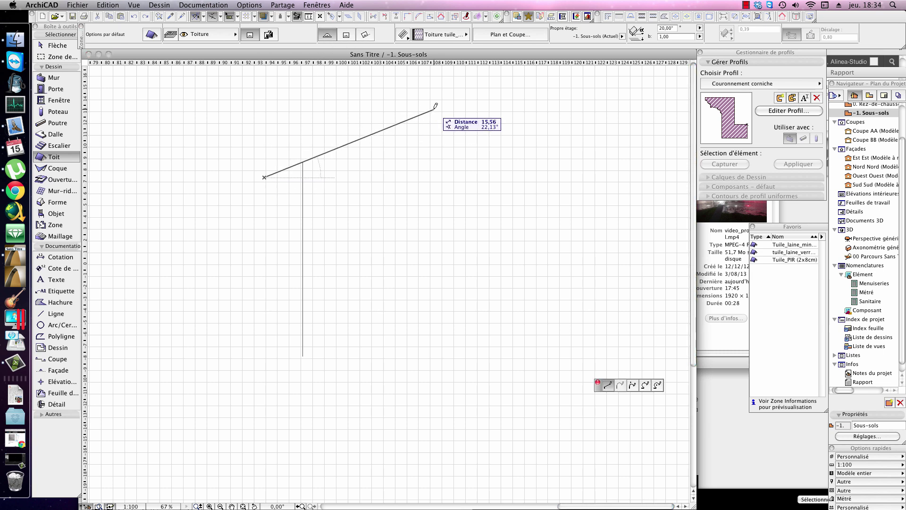
left_click(434, 108)
left_click(523, 214)
left_click(426, 310)
left_click(362, 405)
left_click(267, 358)
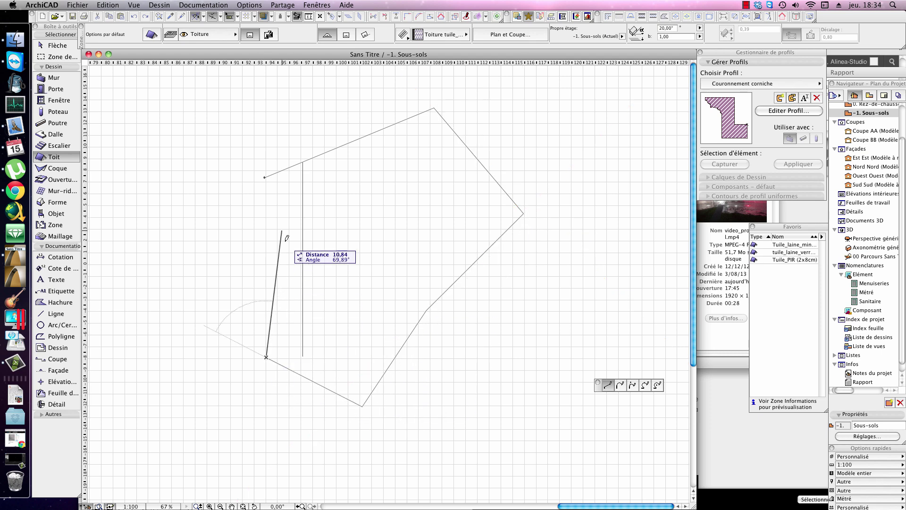
left_click(264, 178)
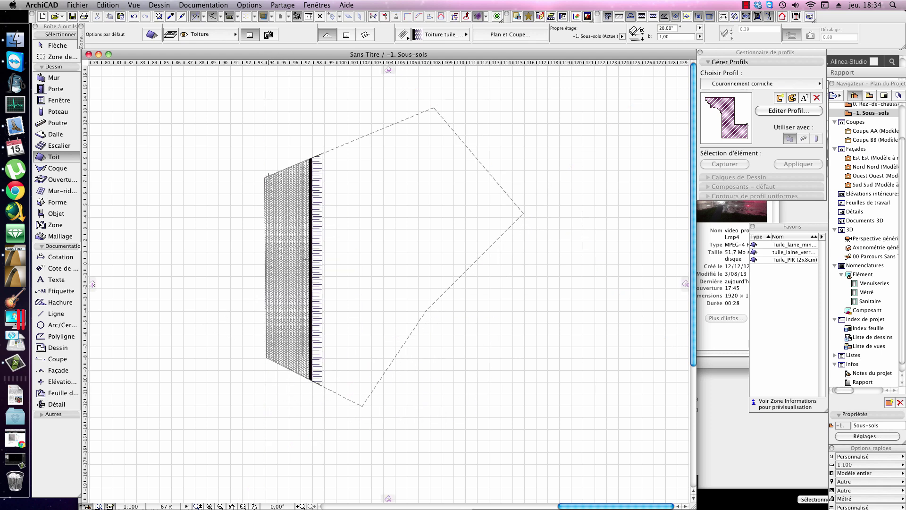
key("Escape")
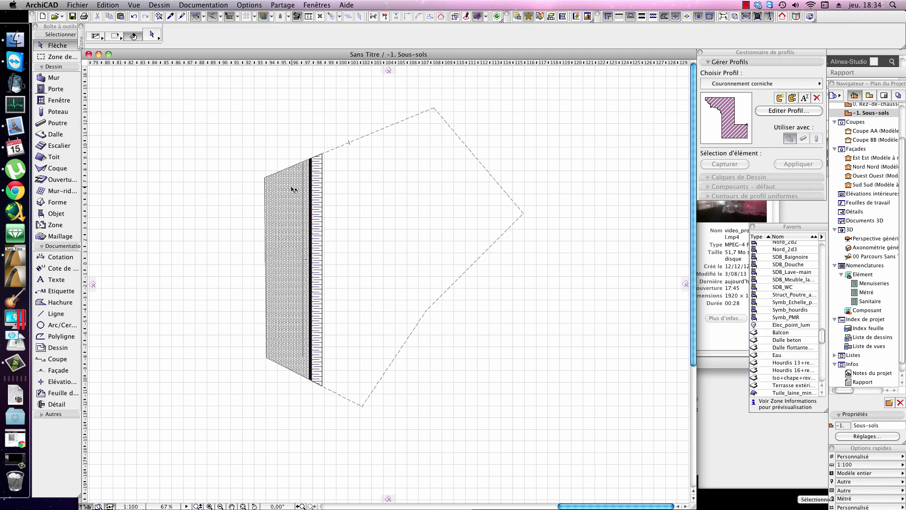
Select the single-plane roof in plan and examine its reference line, cut line and dashed outline
left_click(301, 248)
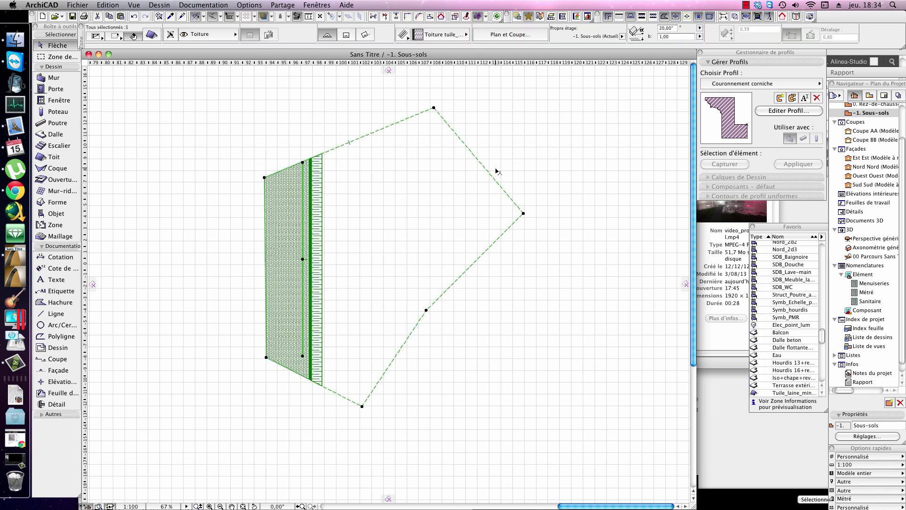
left_click(454, 250)
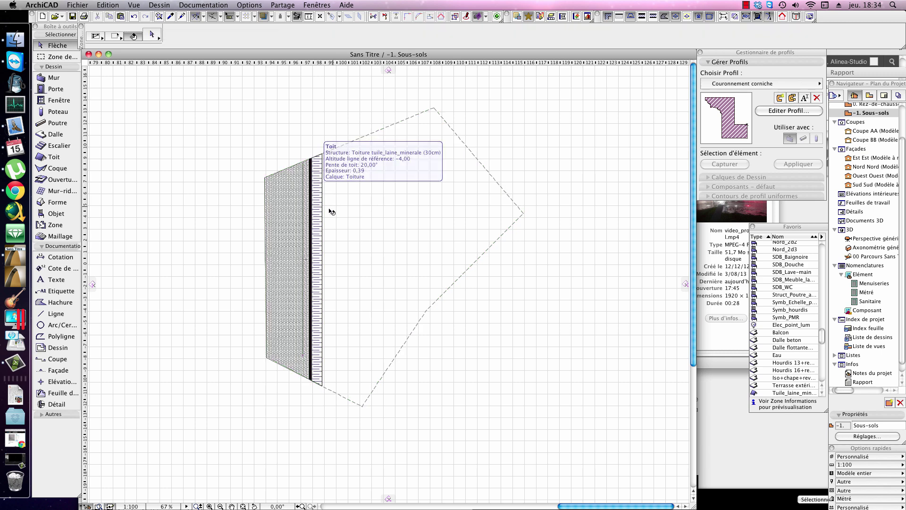
left_click(309, 214)
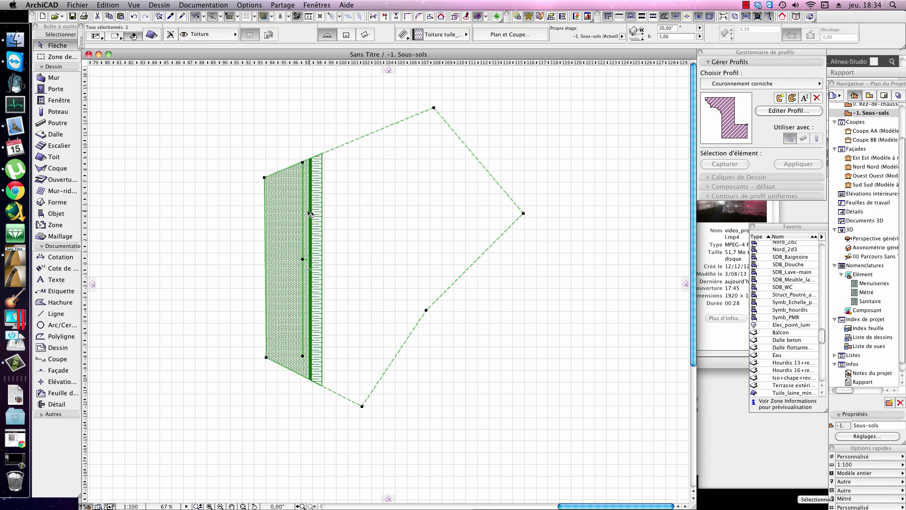
left_click(382, 204)
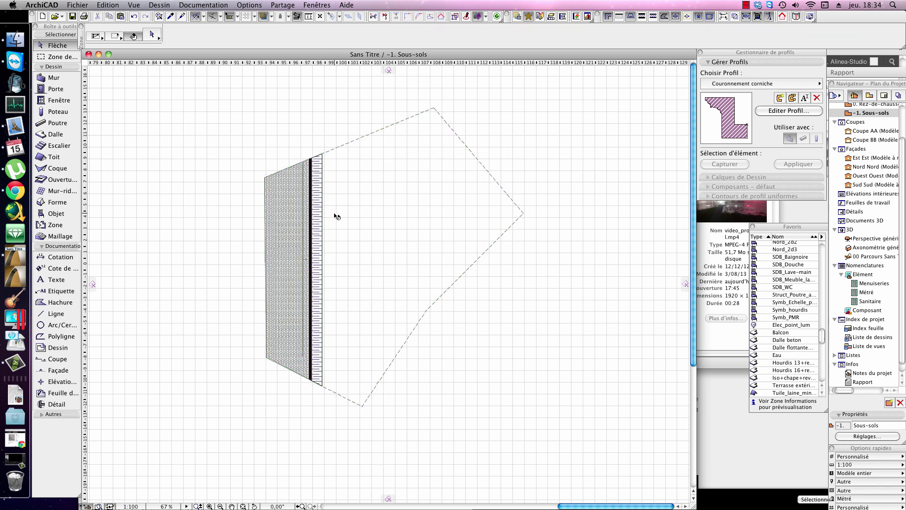
left_click(310, 220)
left_click(377, 211)
left_click(310, 187)
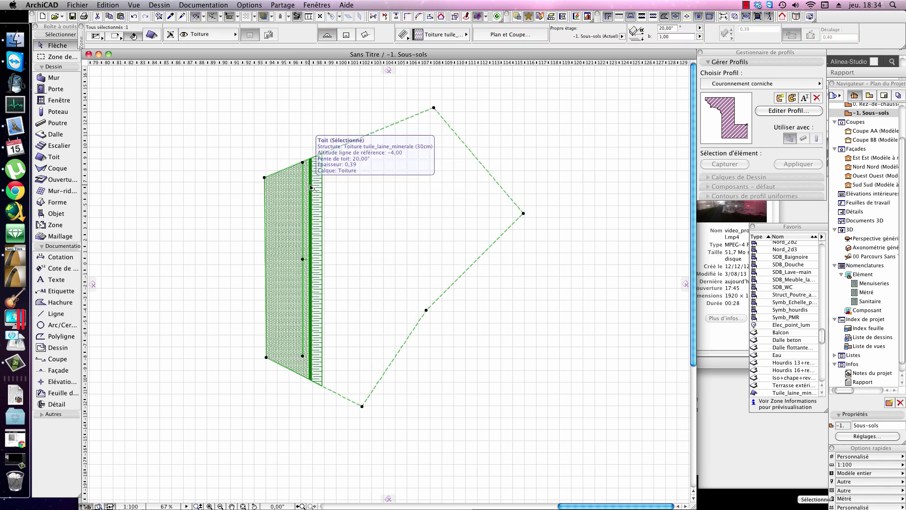
Show the single-plane roof in 3D, inspect its pitch and reference line from several angles, and return to the plan
key("F5")
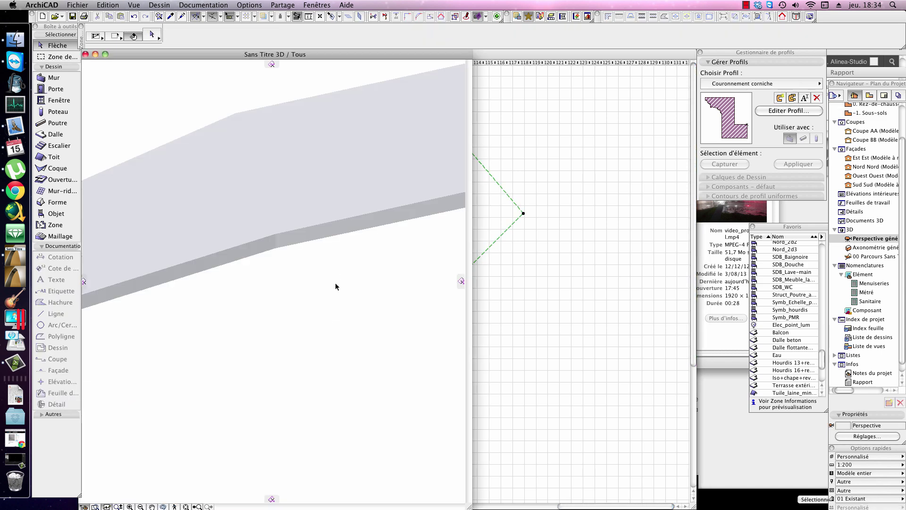
mouse_move(329, 267)
middle_mouse_down("shift")
mouse_move(360, 257)
mouse_move(339, 268)
mouse_move(303, 261)
mouse_move(313, 261)
middle_mouse_up("shift")
middle_click_drag(218, 293, 382, 248, "shift")
left_click(216, 298)
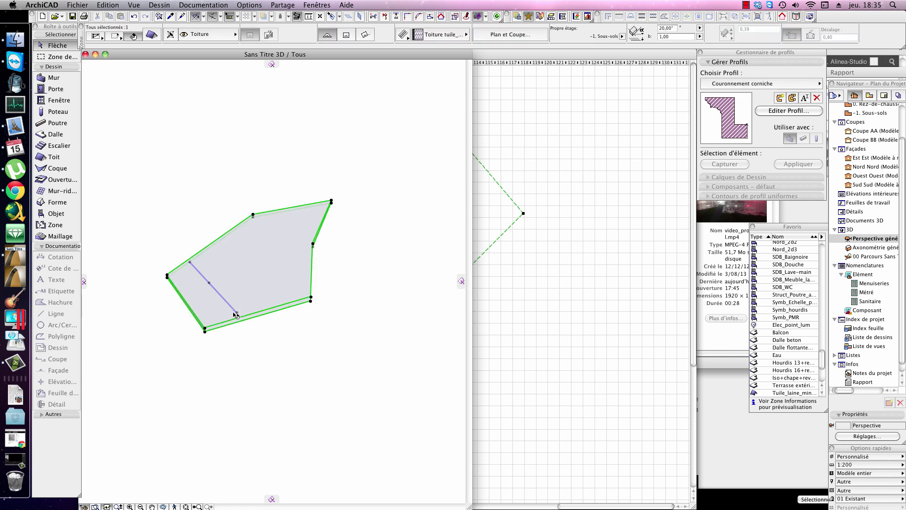
middle_click_drag(208, 287, 229, 292, "shift")
left_click(241, 289)
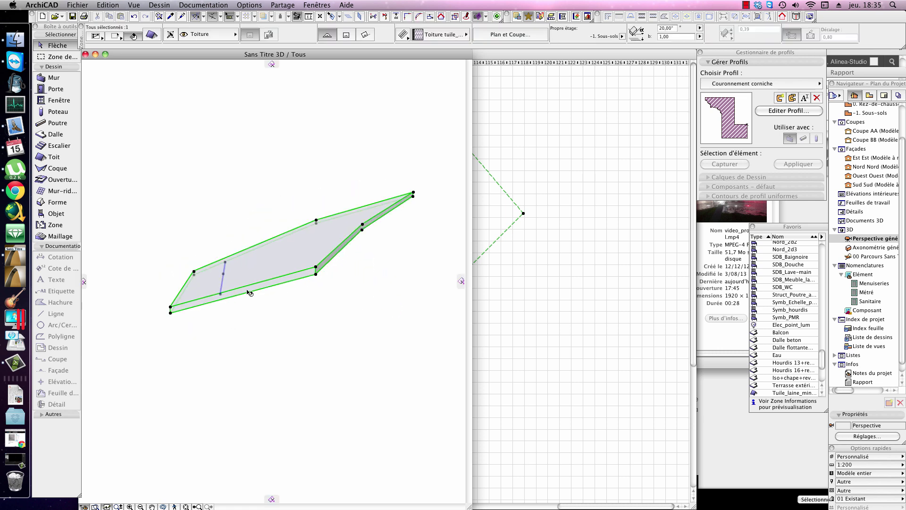
left_click(543, 138)
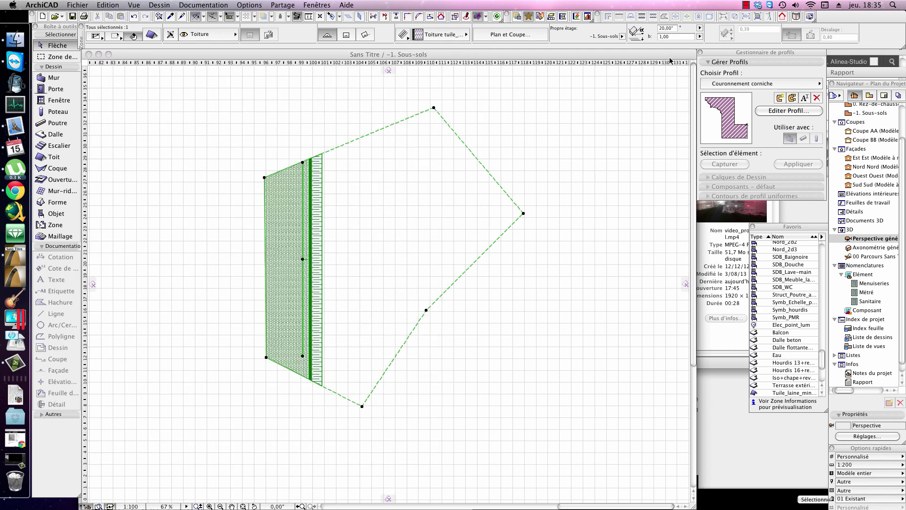
Set the single-plane roof's base height to 2,80 and check the result in 3D
type("2,80")
left_click(571, 145)
key("F3")
left_click(134, 126)
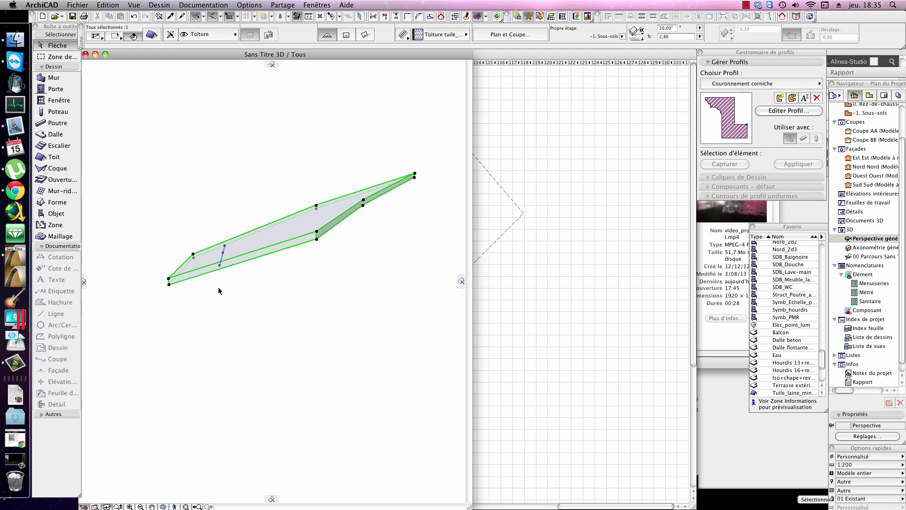
left_click(509, 170)
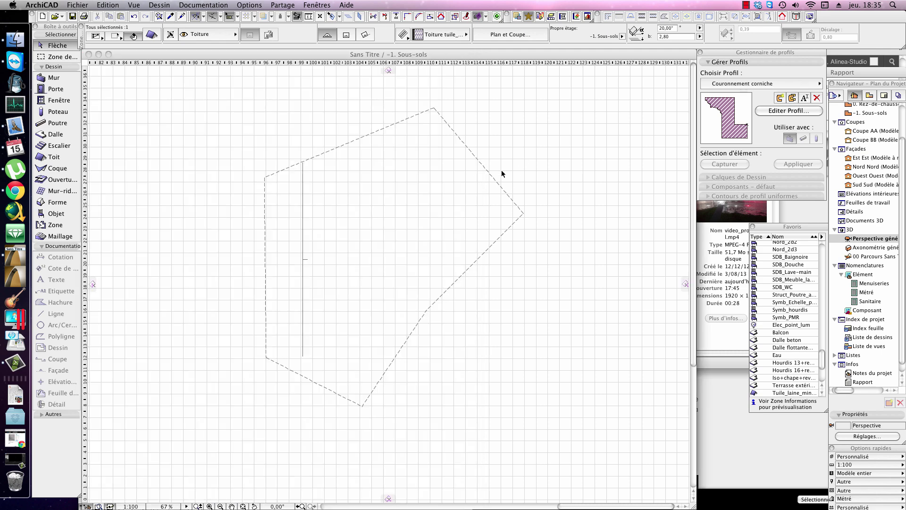
Mirror a copy of the single-plane roof about a vertical axis through its right part in plan, so the two roofs overlap
left_click(491, 205)
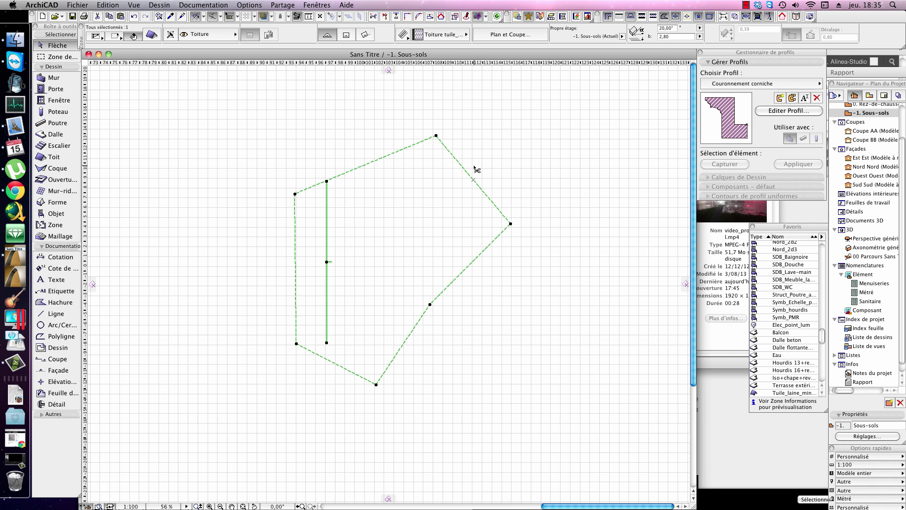
scroll(384, 224, "down", 2)
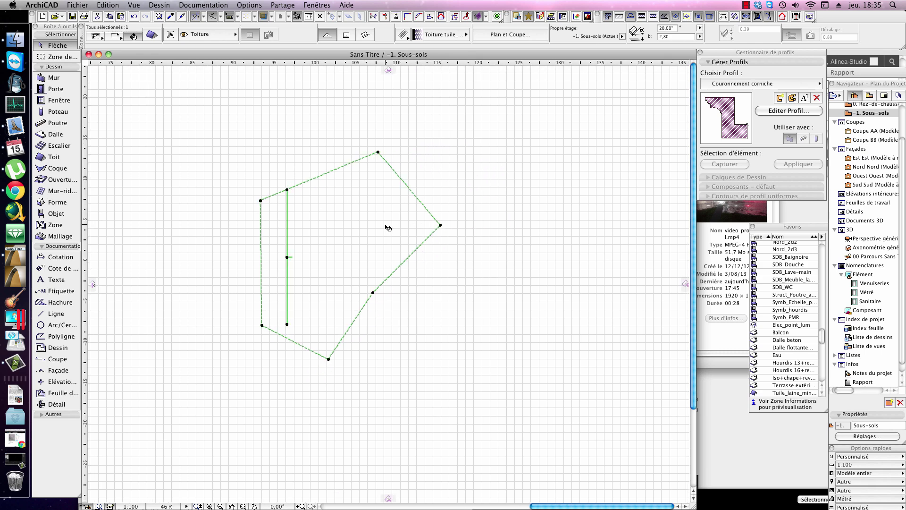
key("super+m")
left_click(395, 311)
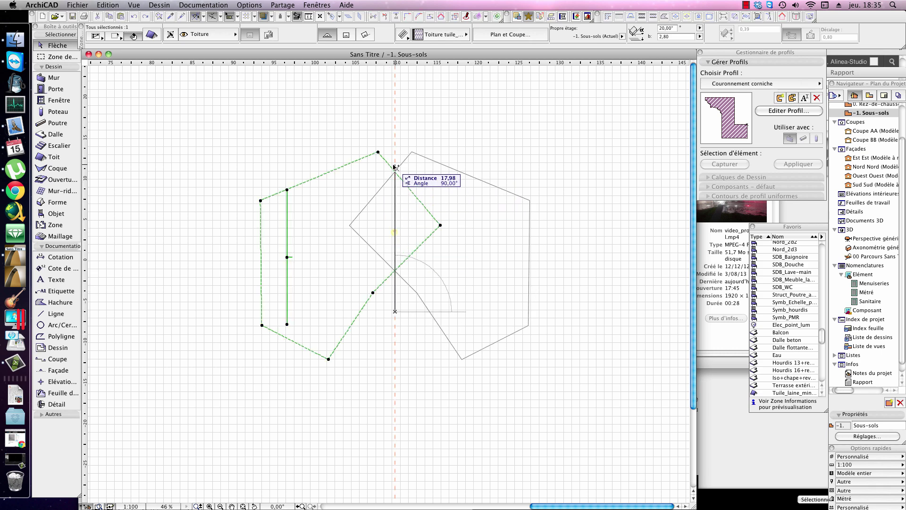
left_click(396, 132)
left_click(442, 226)
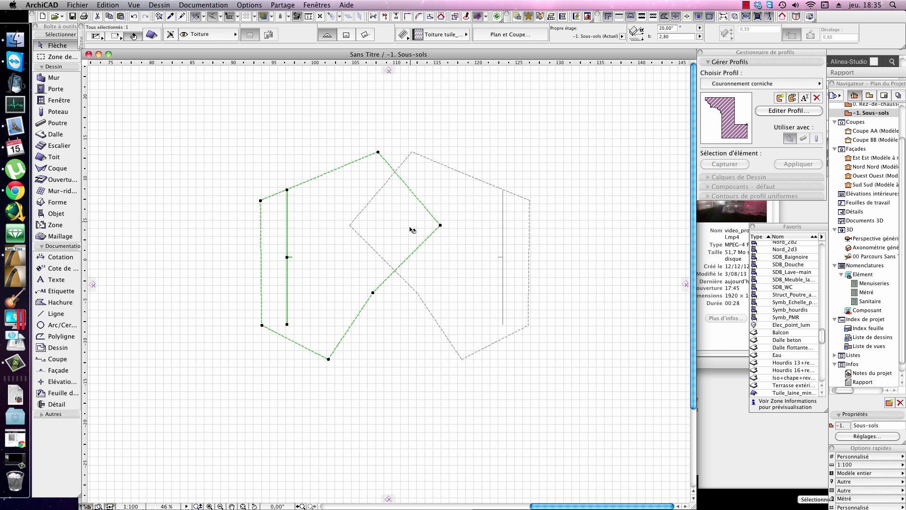
Show both mirrored roofs in 3D and examine how they cross each other
left_click(472, 196, "shift")
key("F5")
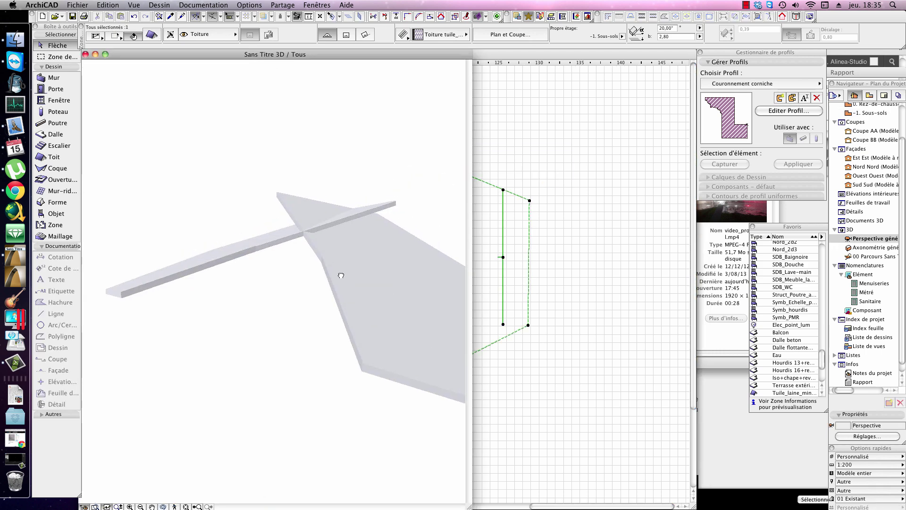
left_click(401, 194)
middle_click_drag(310, 234, 366, 230, "shift")
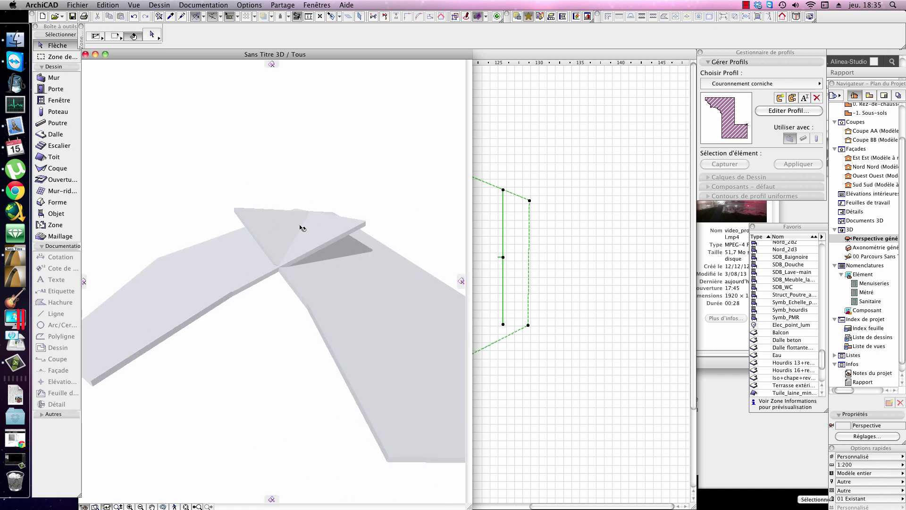
Trim each of the two crossing roofs to the other's plane, removing the parts that project past their intersection
left_click(349, 233)
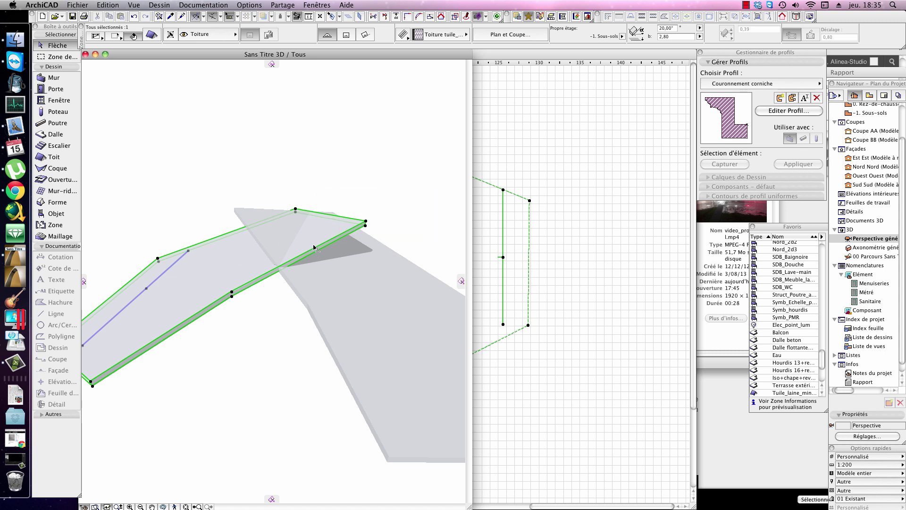
middle_click_drag(203, 252, 314, 246, "shift")
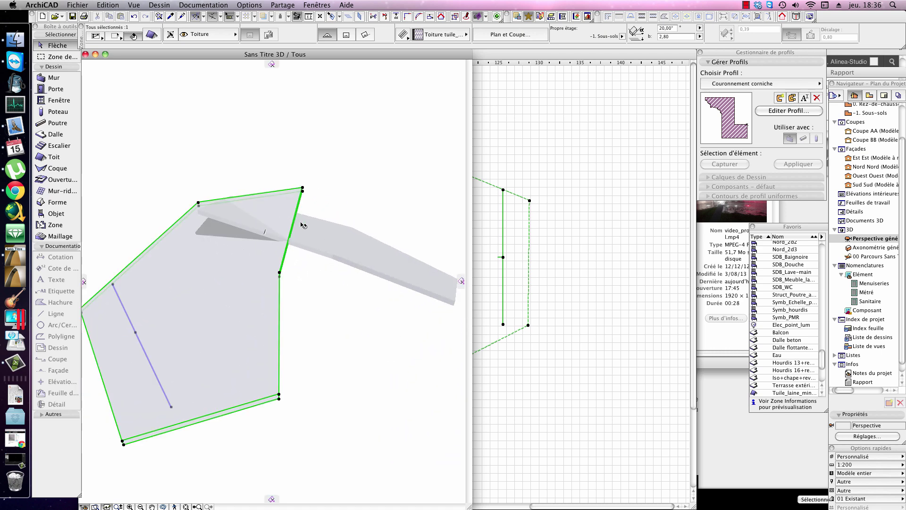
mouse_move(241, 226)
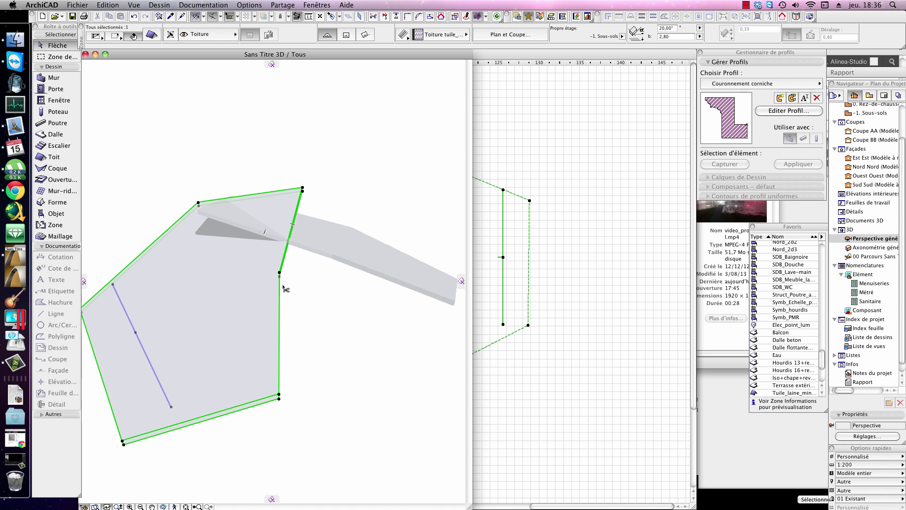
left_click(243, 226, "super")
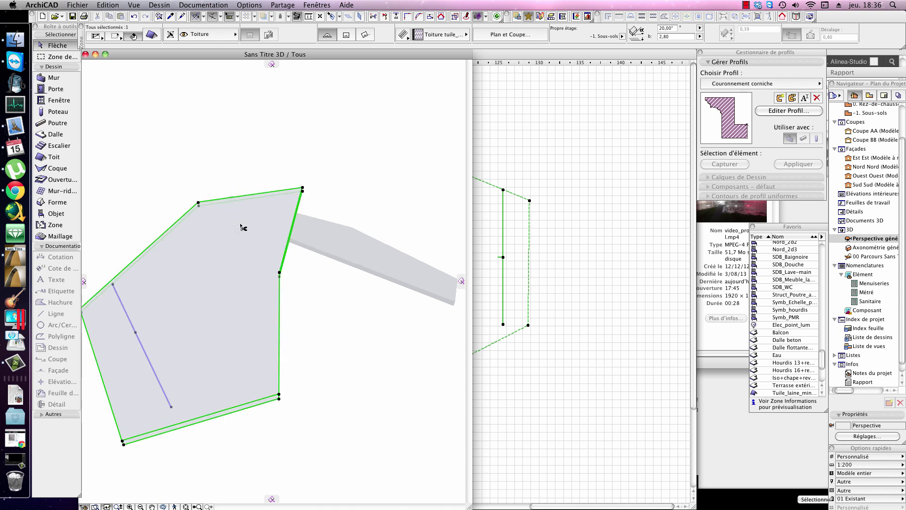
key("Escape")
left_click(326, 227)
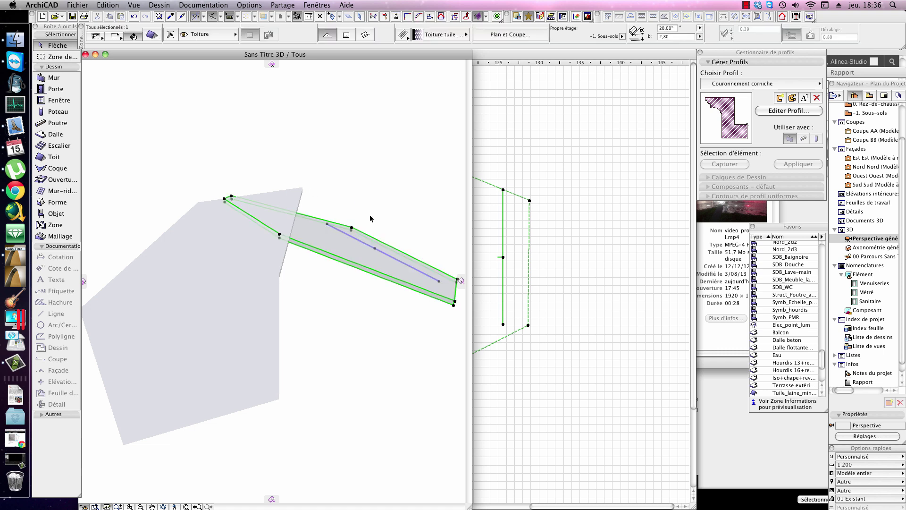
left_click(302, 201, "super")
key("Escape")
middle_click_drag(310, 199, 299, 243, "shift")
Try adjusting the left roof's front edge to the right roof's plane and undo it
left_click(308, 299)
left_click(210, 289, "super")
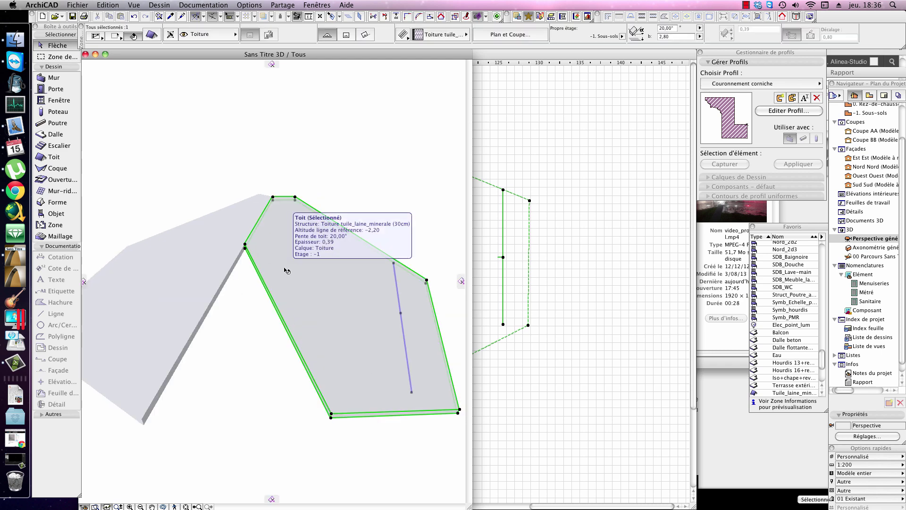
key("super+z")
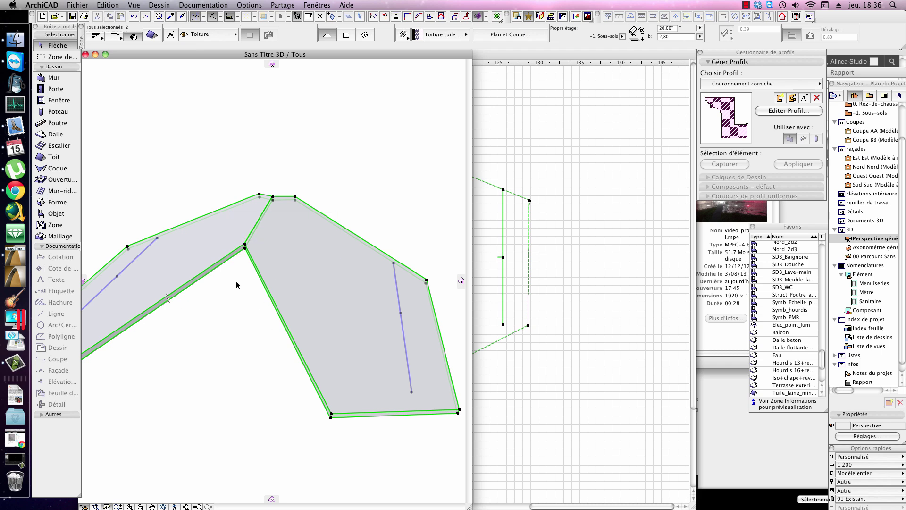
Adjust the front edges of the left and right roofs to each other's plane
key("Escape")
left_click(279, 284)
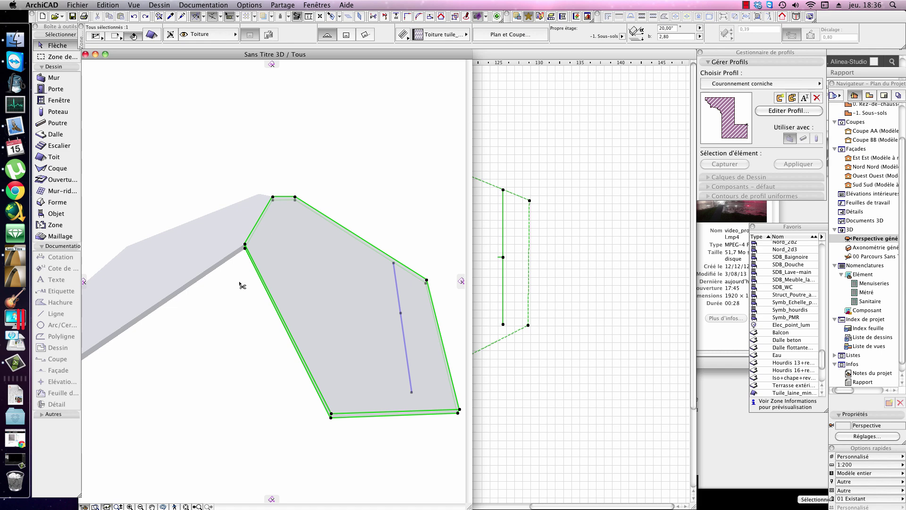
left_click(202, 274, "super")
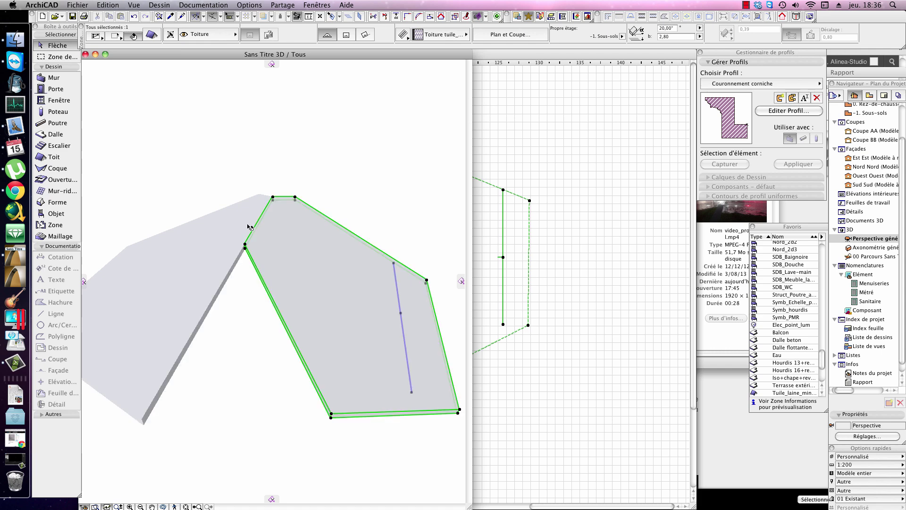
key("Escape")
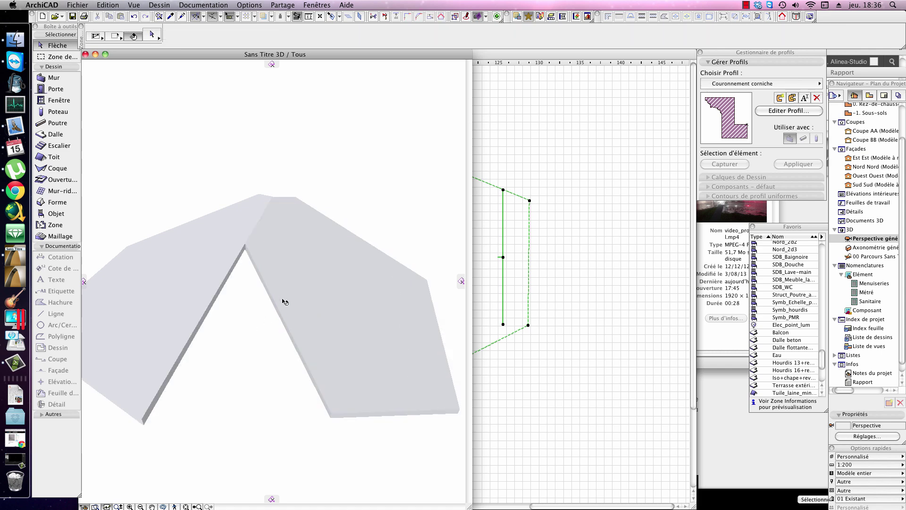
left_click(305, 328)
left_click(208, 313)
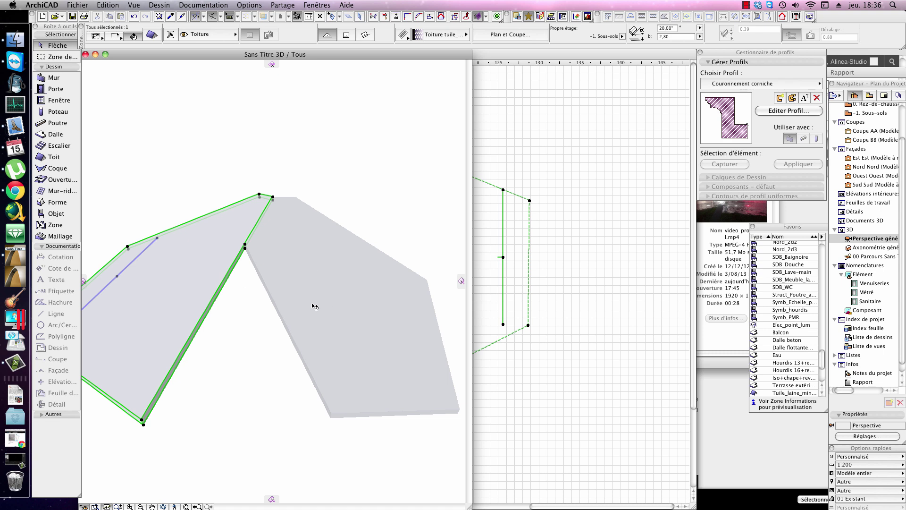
left_click(283, 313, "super")
key("Escape")
Adjust the stepped roof edge at the other end of the ridge so both roofs meet along its full length
middle_click_drag(209, 316, 399, 326, "shift")
scroll(388, 320, "down", 5)
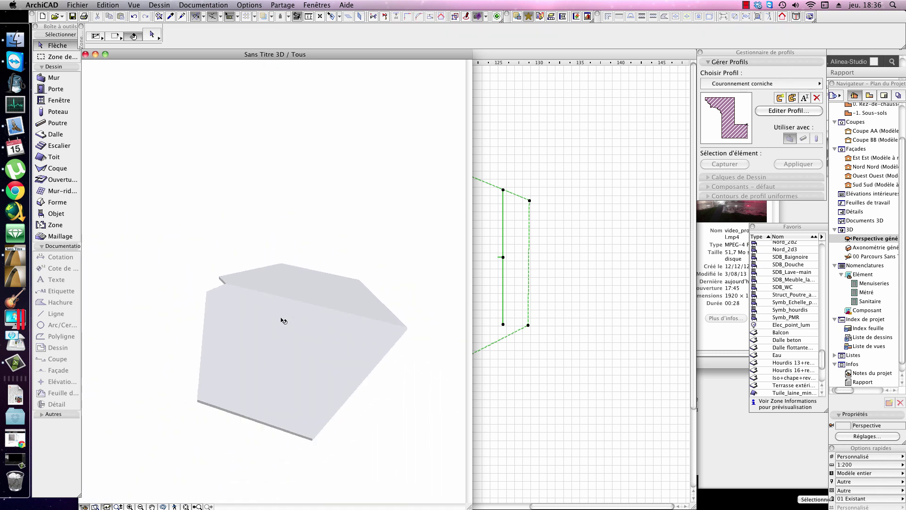
middle_click_drag(316, 320, 319, 378, "shift")
scroll(236, 306, "up", 6)
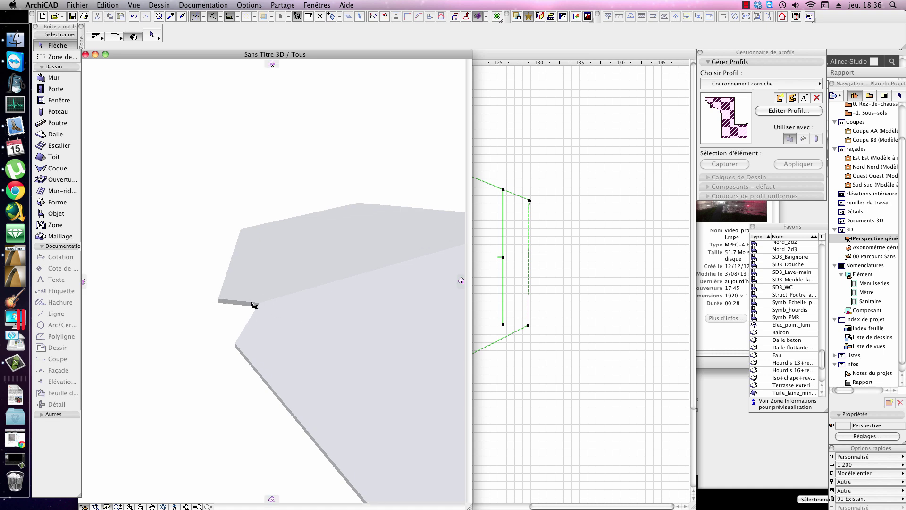
left_click(284, 335)
middle_click_drag(245, 302, 302, 276, "shift")
scroll(301, 276, "down", 2)
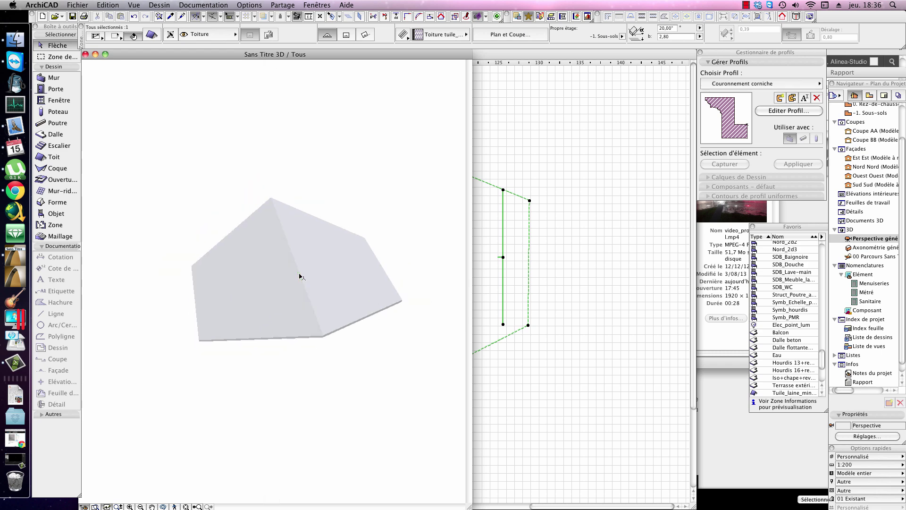
Try moving the left roof plane away from the shared ridge and undo the move
key("super+d")
left_click(224, 338)
left_click(226, 370)
key("Escape")
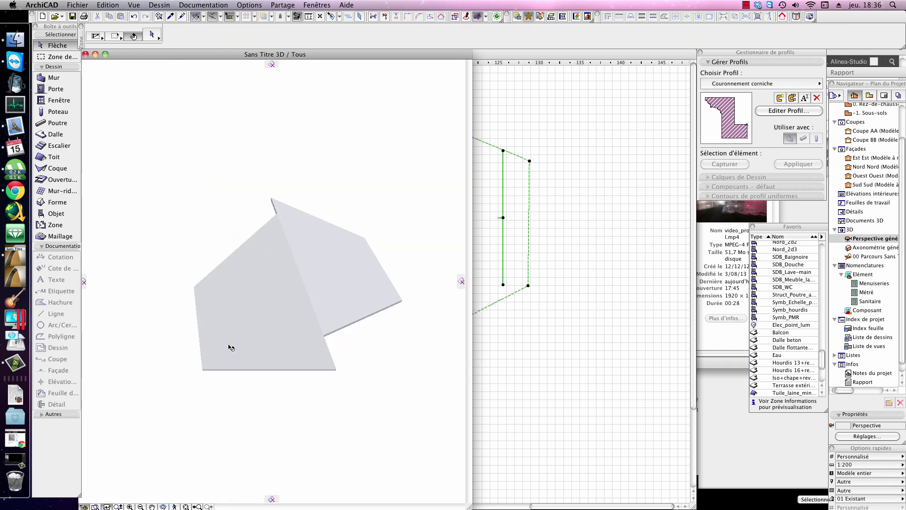
key("super+z")
Rotate the left roof plane's slope direction by shifting one endpoint of its reference line, and inspect the gap at the ridge
left_click(226, 344)
left_click(219, 328)
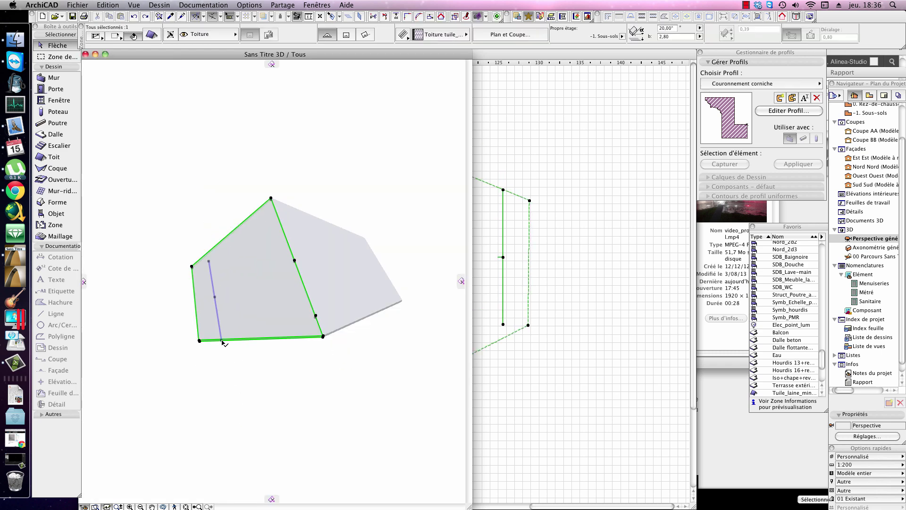
left_click(222, 340)
left_click(267, 329)
key("Escape")
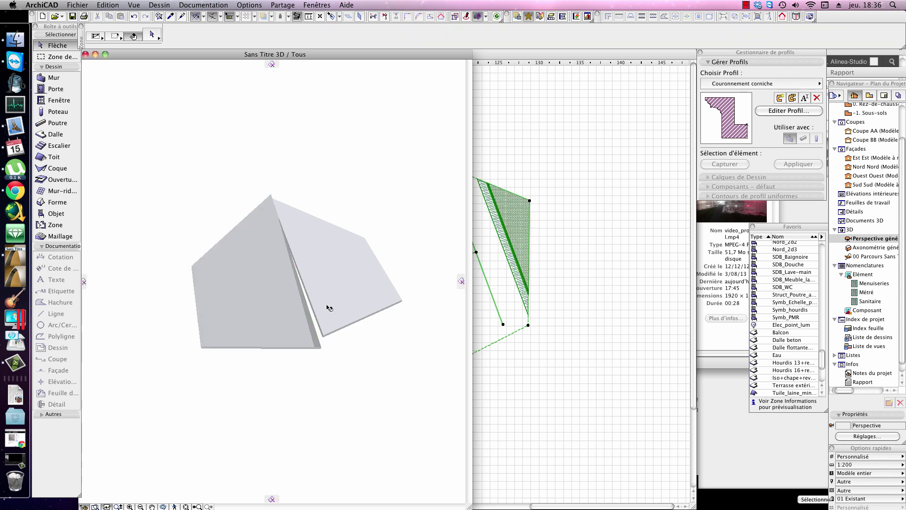
scroll(259, 302, "up", 10)
scroll(263, 269, "down", 8)
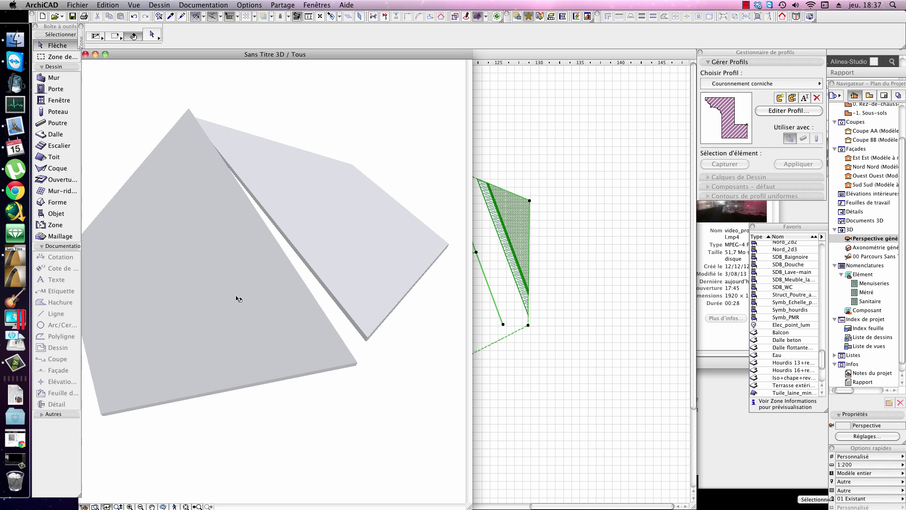
scroll(243, 300, "down", 2)
left_click(293, 302)
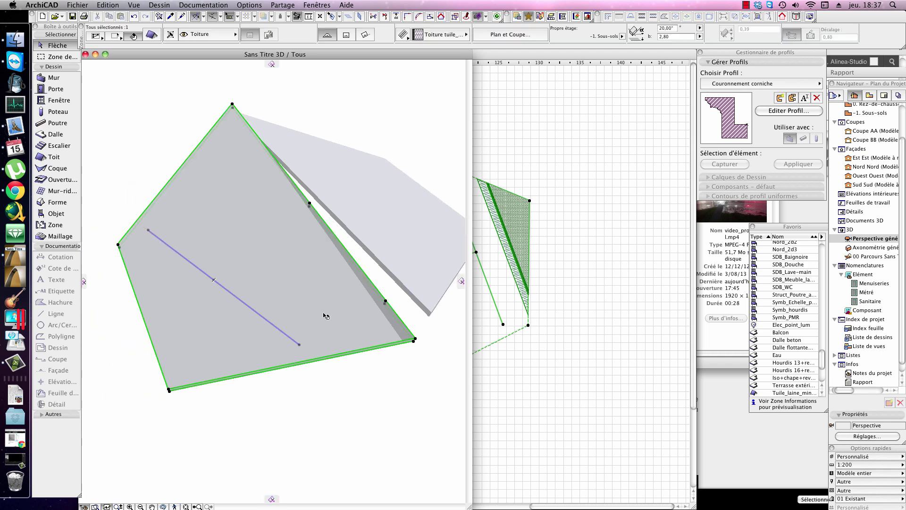
In plan, draw a single straight wall along the rotated roof's slanted reference line, from its upper to its lower endpoint
left_click(550, 251)
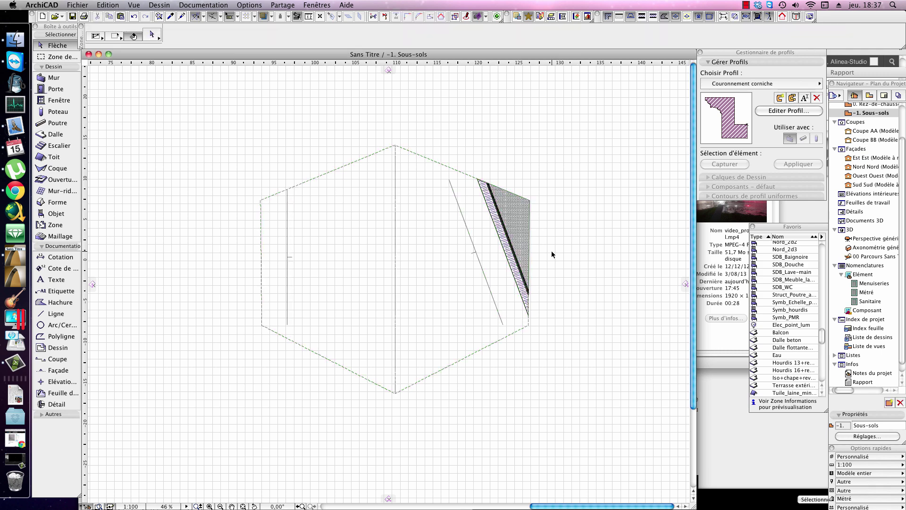
key("w")
left_click(449, 181)
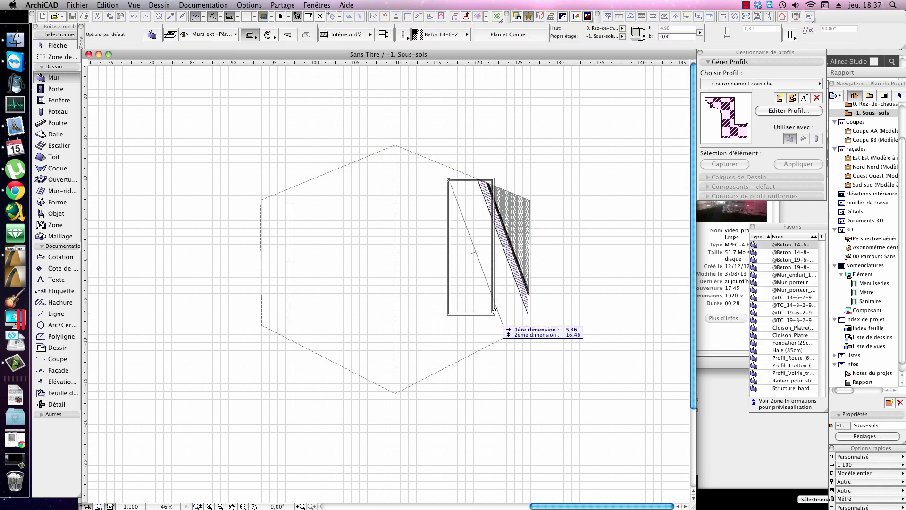
left_click(250, 35)
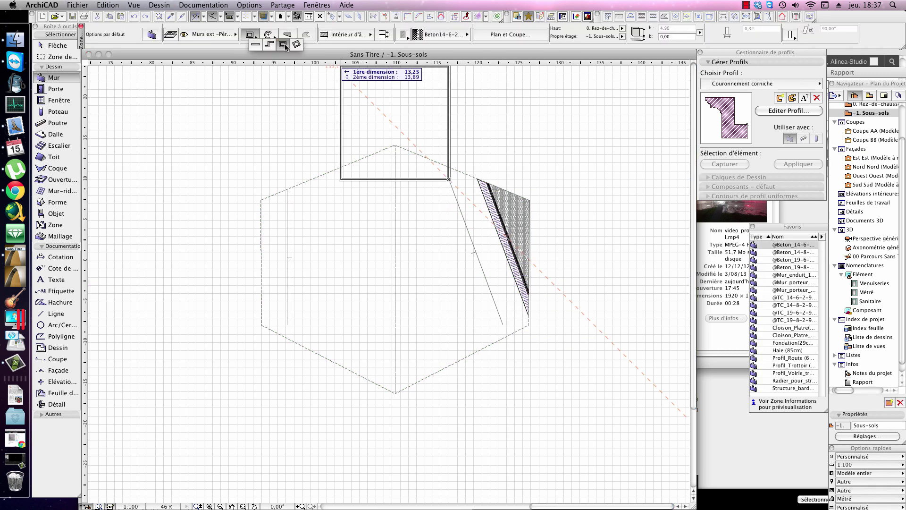
left_click(255, 44)
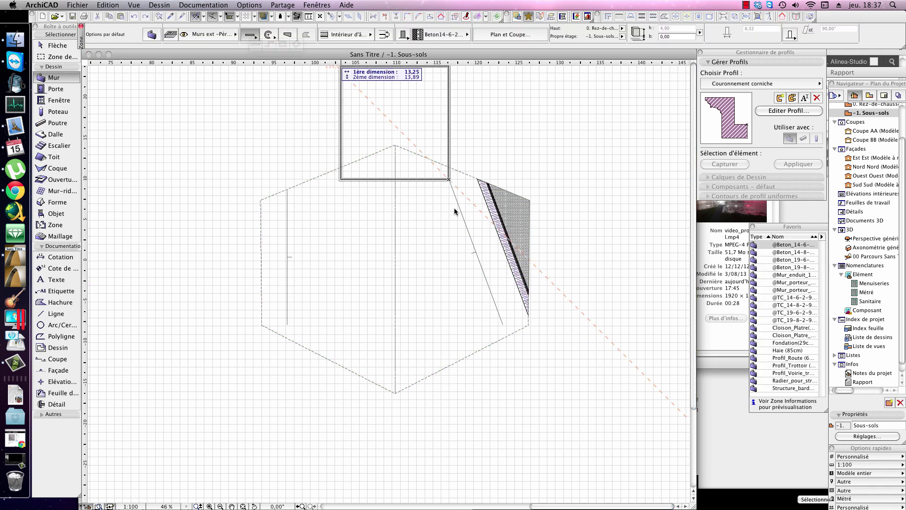
left_click(506, 323)
In 3D, pivot the rotated roof's reference line off the wall by shifting the endpoint nearest the roof's front edge
key("F9")
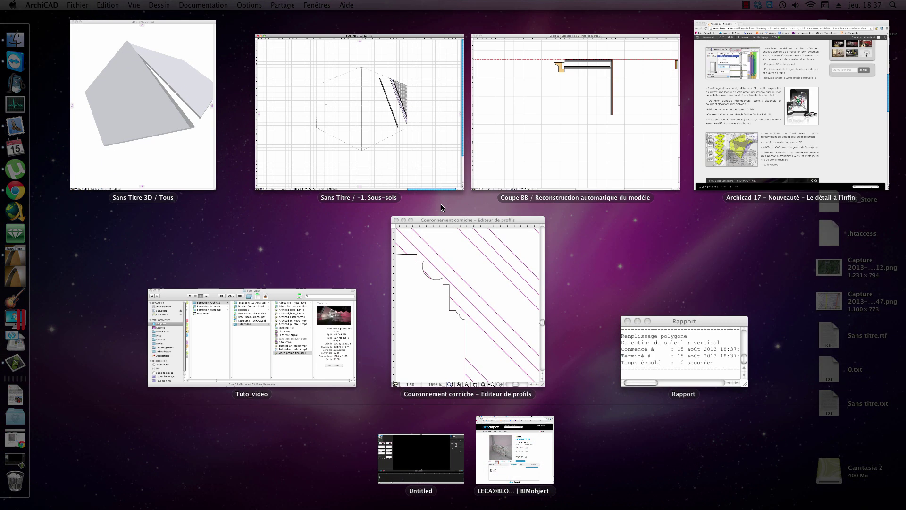
left_click(200, 121)
key("Escape")
middle_click_drag(288, 311, 333, 283, "shift")
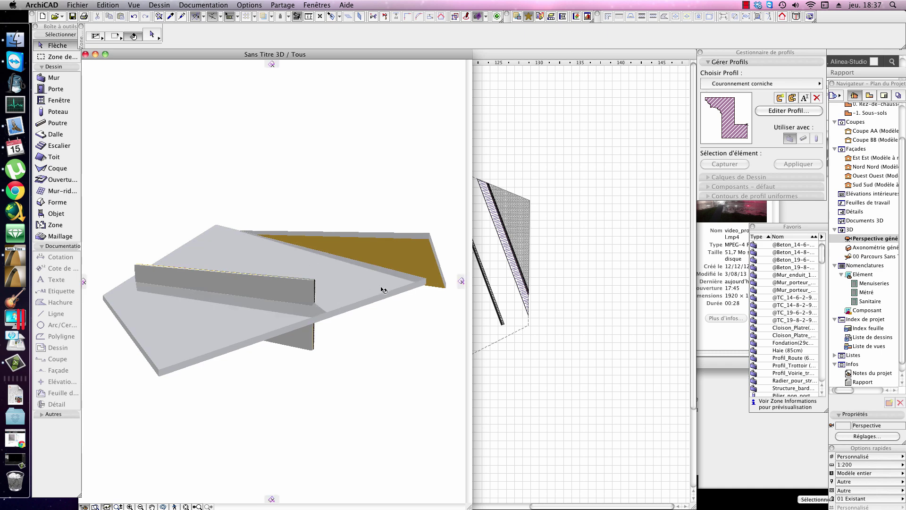
left_click(312, 306)
left_click(314, 308)
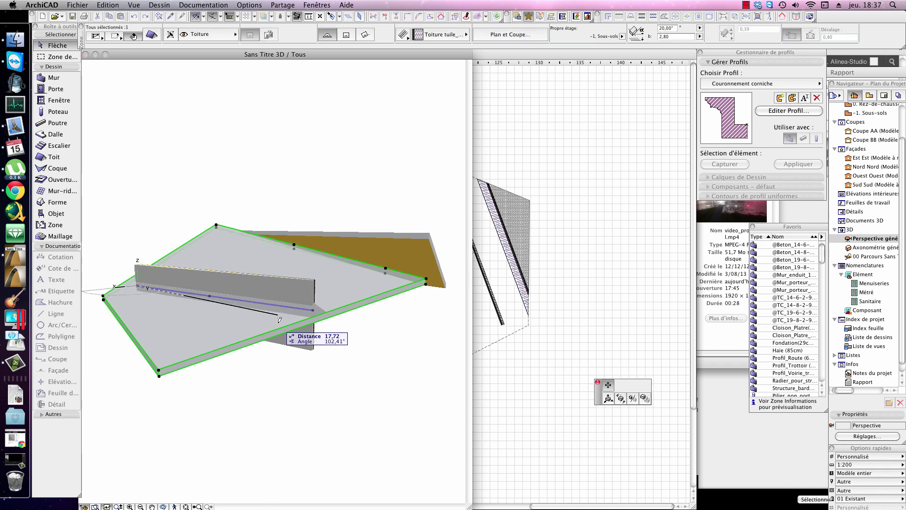
left_click(285, 317)
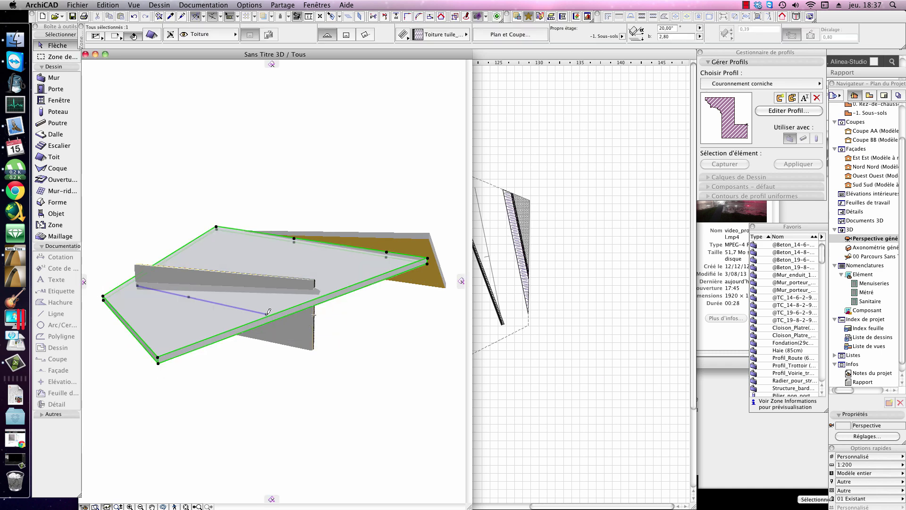
Pivot the left roof plane's reference line back onto the wall by shifting its front endpoint to the wall's end
left_click(267, 316)
left_click(326, 284)
key("Escape")
middle_click_drag(331, 283, 322, 305, "shift")
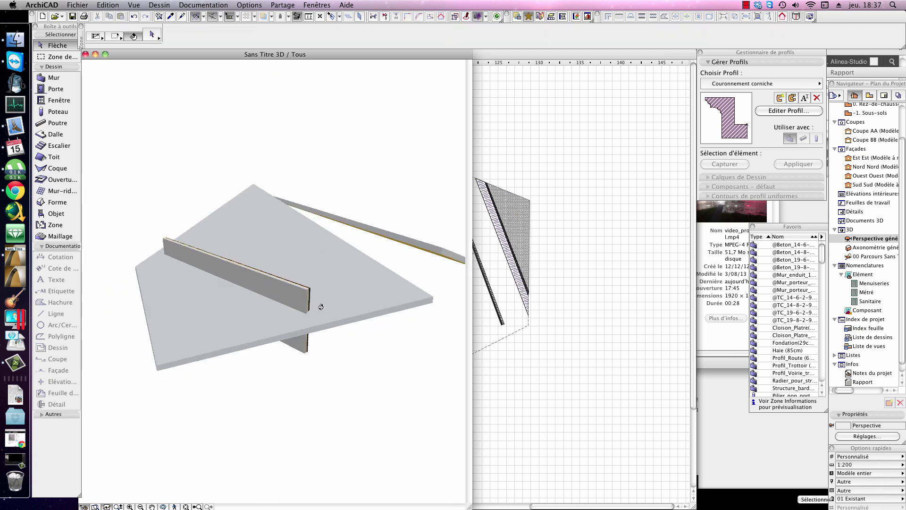
Trim the left and right roof planes to each other along their new intersection line
left_click(399, 247)
left_click(388, 269, "super")
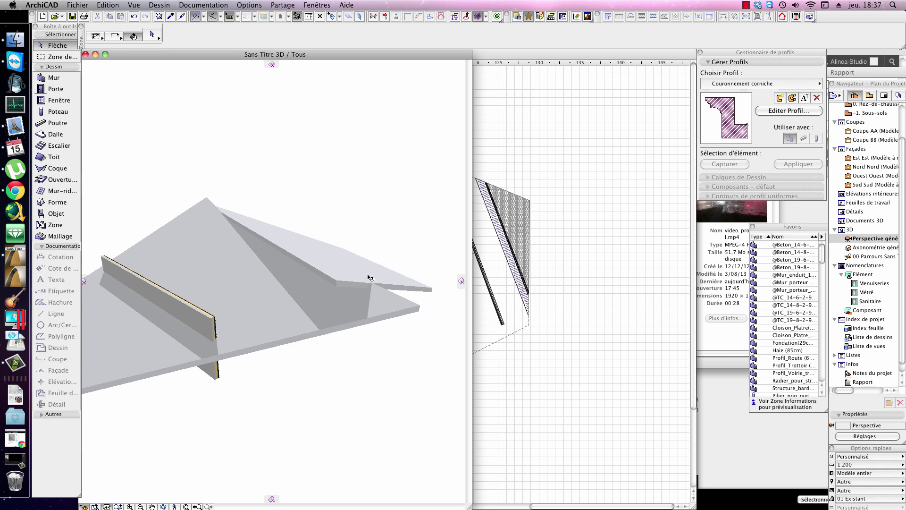
left_click(340, 280, "super")
left_click(478, 265)
left_click(359, 296)
key("Escape")
left_click(326, 276, "super")
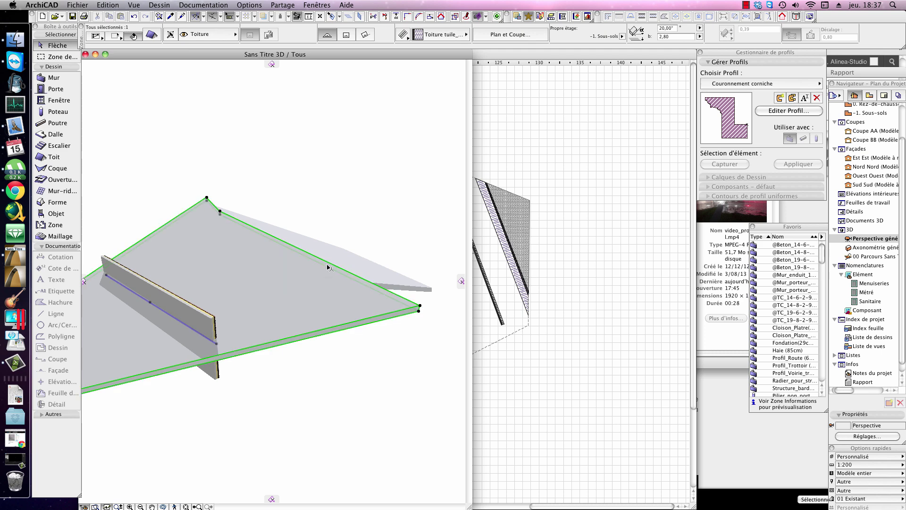
Examine the trimmed ridge between the two roof planes from several angles, including the roof edges on both sides
key("Escape")
middle_click_drag(329, 266, 352, 237, "shift")
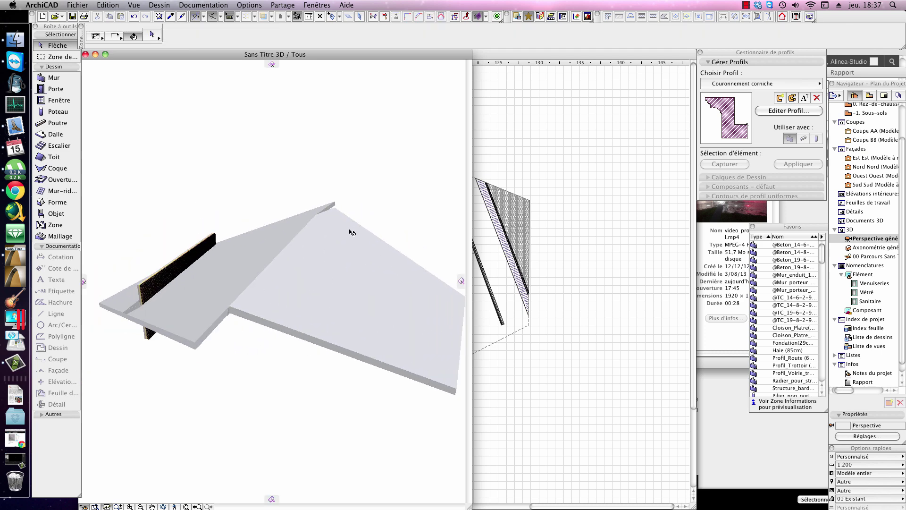
middle_click_drag(238, 265, 338, 258, "shift")
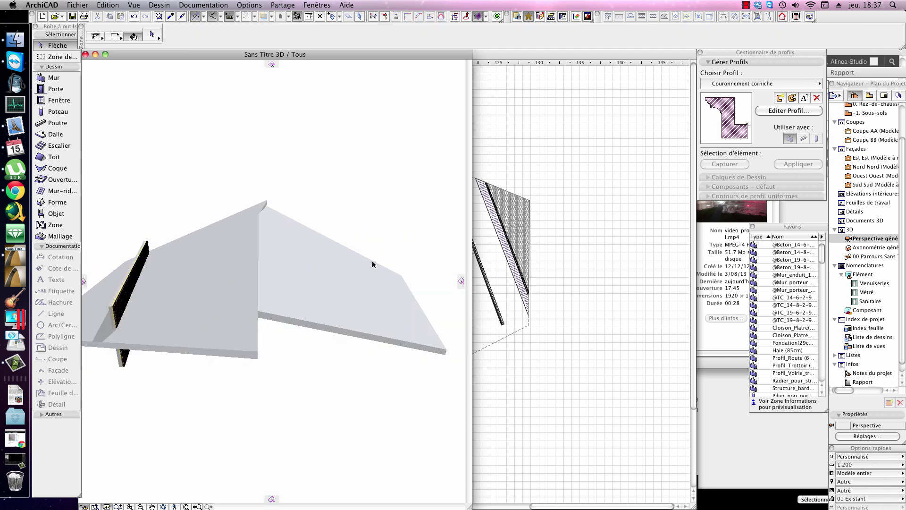
scroll(306, 267, "down", 5)
middle_click_drag(263, 253, 362, 281, "shift")
scroll(280, 266, "up", 3)
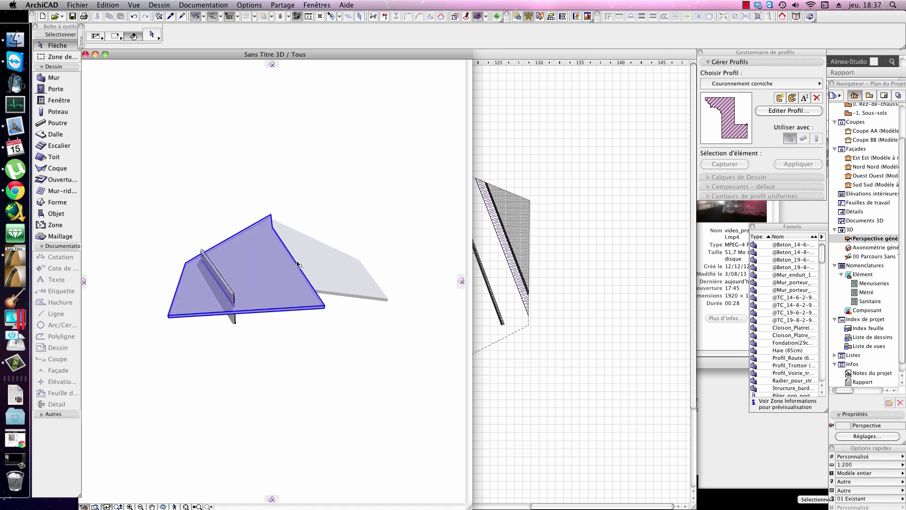
scroll(297, 263, "up", 5)
scroll(286, 289, "down", 3)
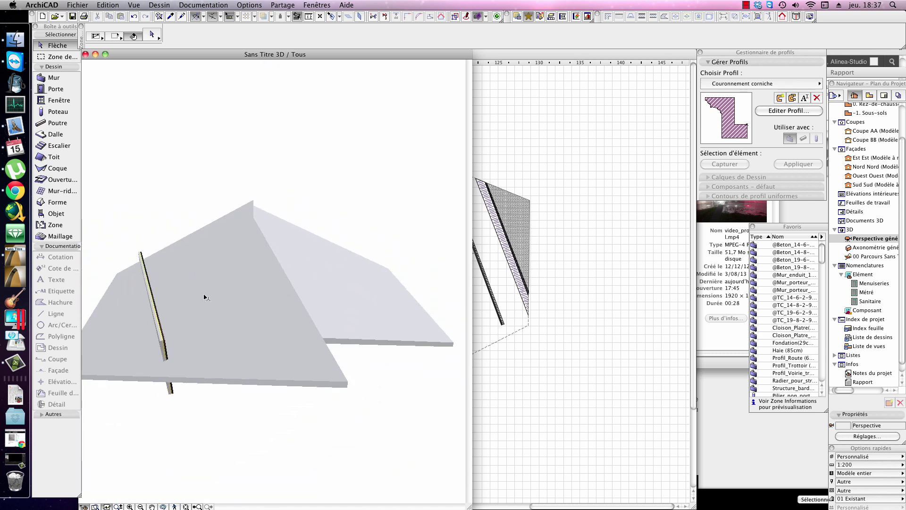
Set the right roof plane's slope to 30°
left_click(324, 307)
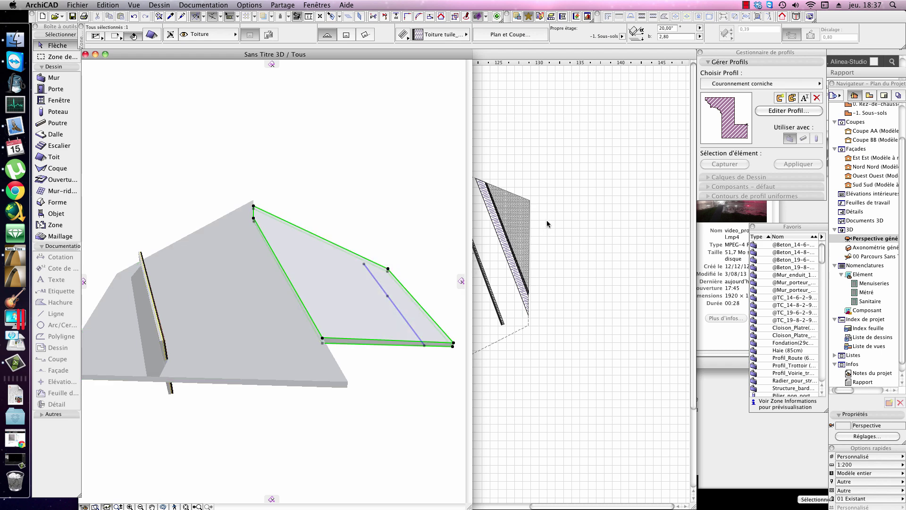
middle_click_drag(334, 293, 329, 265, "shift")
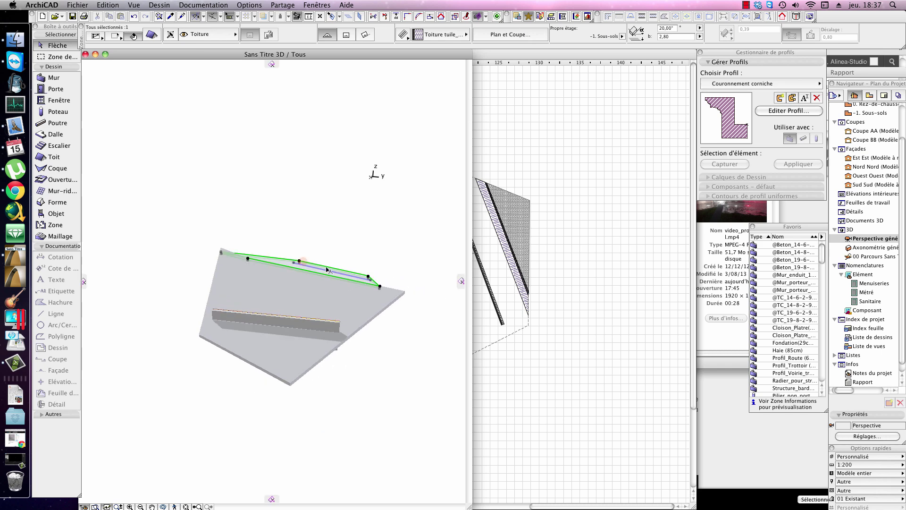
scroll(329, 271, "up", 3)
left_click(477, 165)
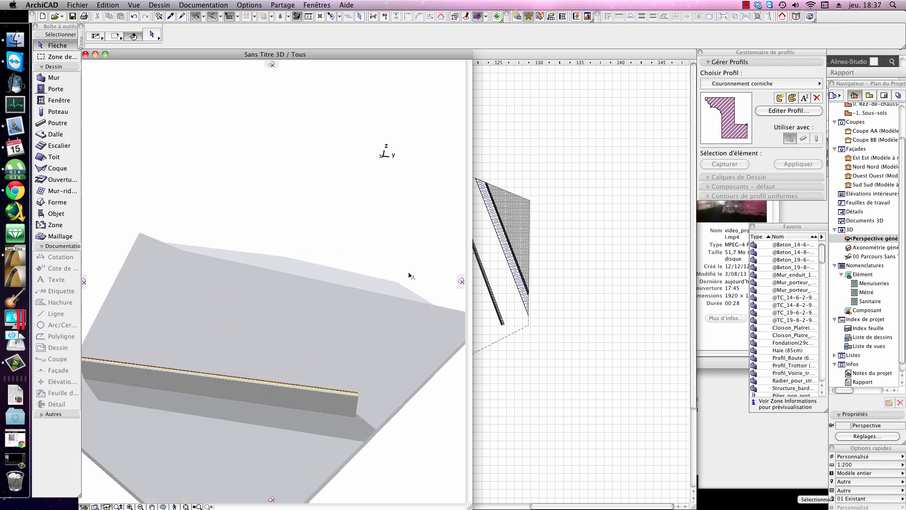
left_click(417, 299)
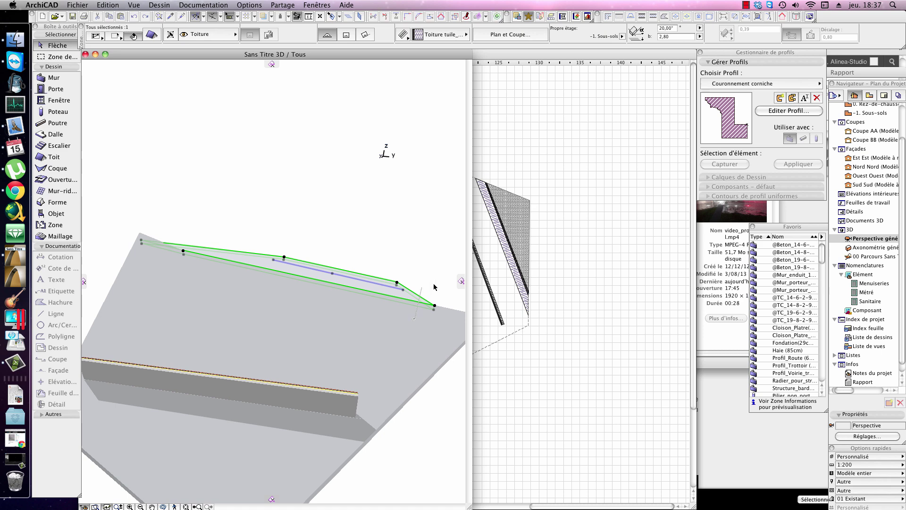
left_click(526, 285)
type("30")
key("Return")
left_click(420, 226)
Trim the left roof plane to the 30° right roof plane
left_click_drag(320, 238, 336, 269)
mouse_move(336, 269)
middle_mouse_down("shift")
mouse_move(162, 265)
mouse_move(327, 269)
middle_mouse_up("shift")
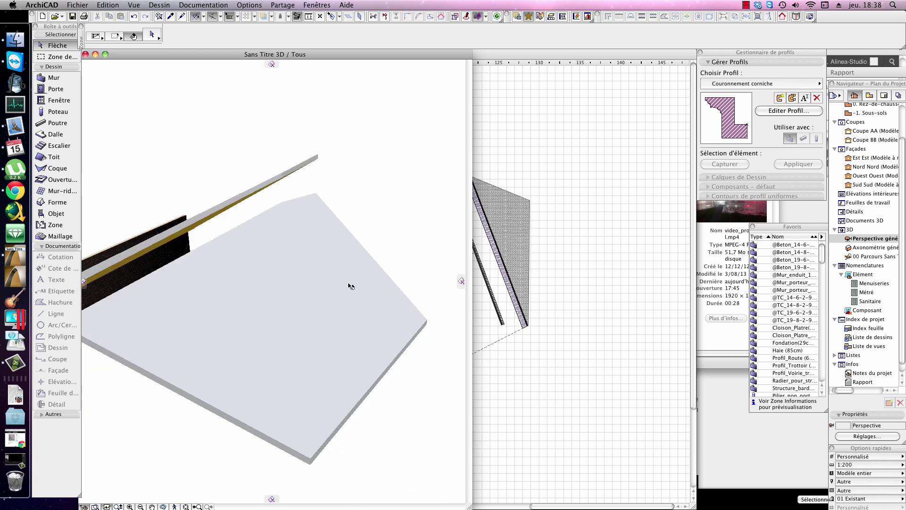
left_click(315, 311)
left_click(204, 230, "super")
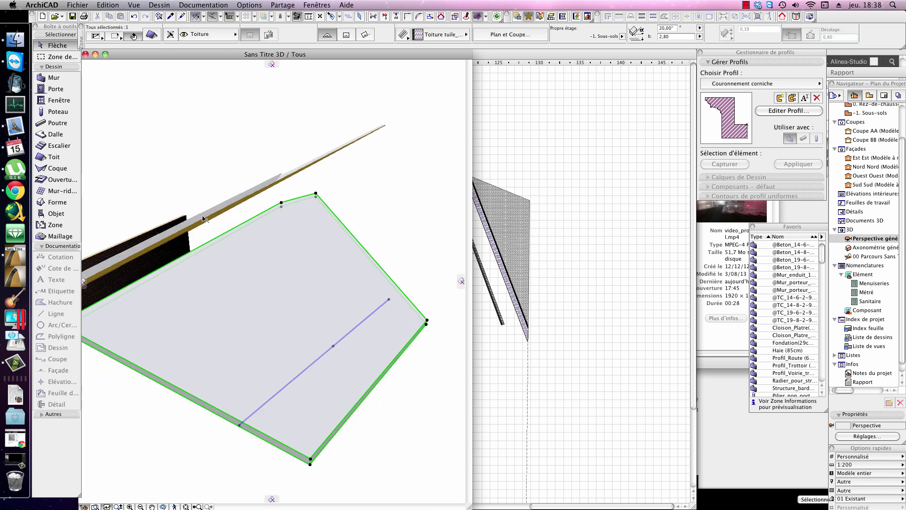
left_click(240, 218)
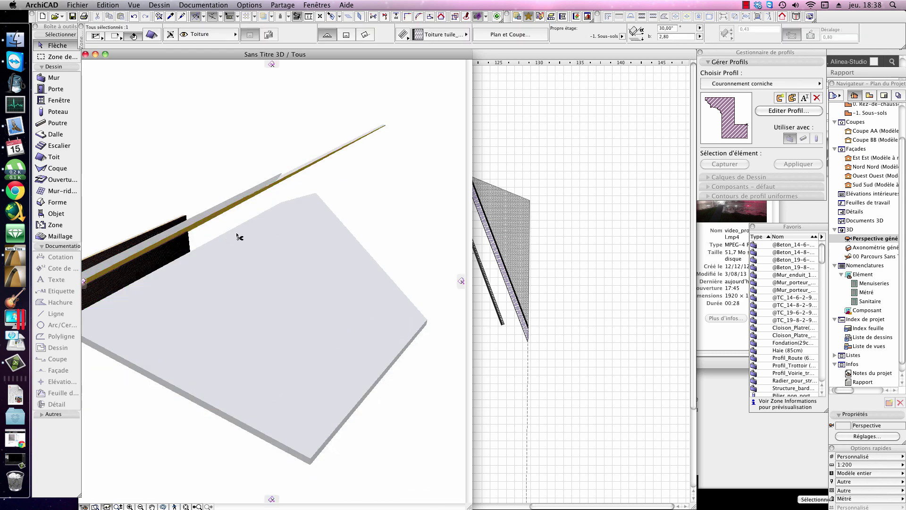
key("Escape")
middle_click_drag(239, 232, 281, 243, "shift")
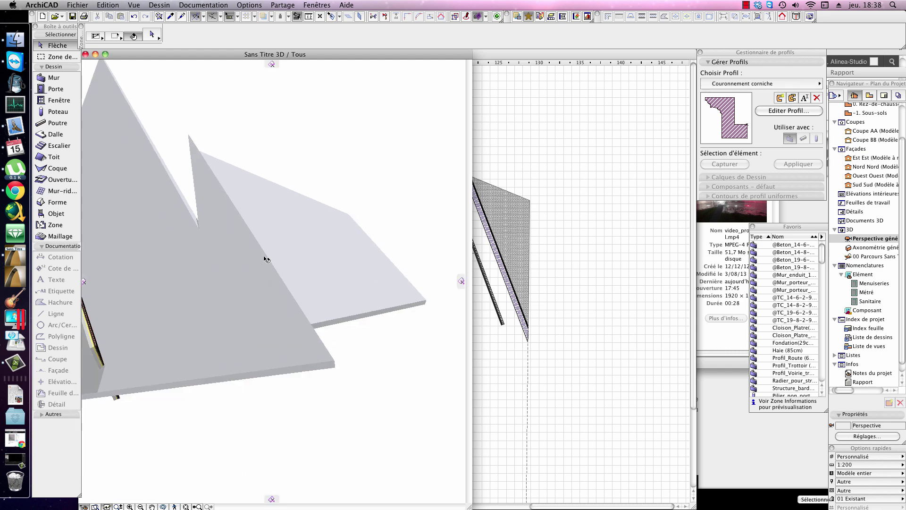
Retrim the two roof planes against each other at the gap along the ridge, and check the join from the front
middle_click_drag(228, 265, 305, 239, "shift")
left_click(305, 239)
middle_click_drag(304, 157, 331, 221, "shift")
key("Escape")
left_click(231, 207)
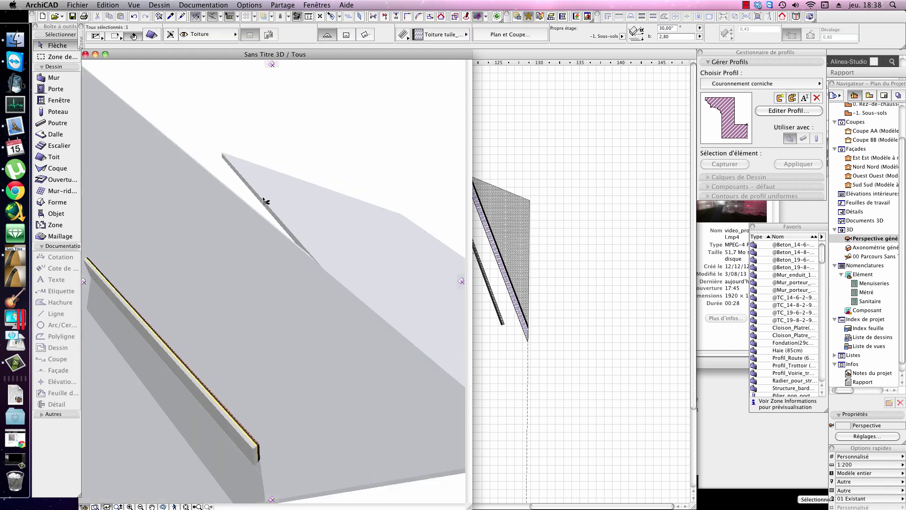
left_click(265, 202, "super")
key("Escape")
scroll(267, 201, "down", 5)
middle_click_drag(314, 223, 219, 146, "shift")
left_click(322, 277)
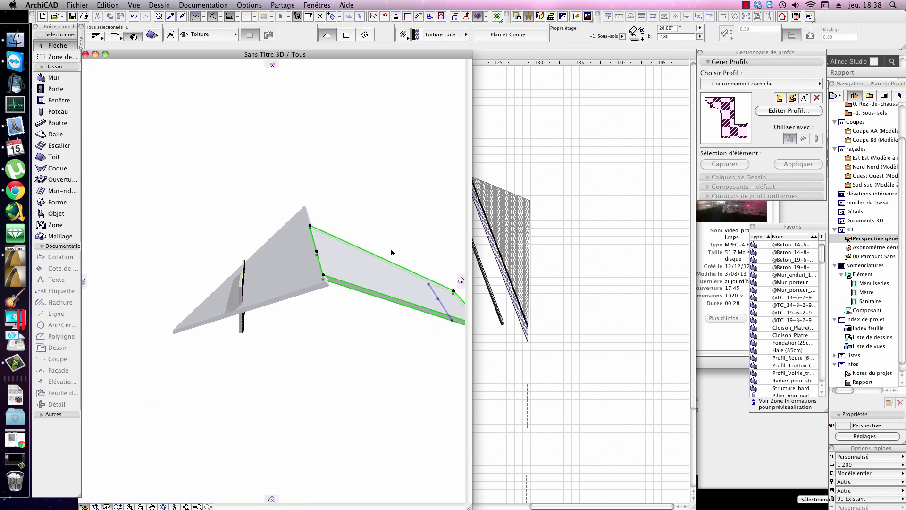
key("Escape")
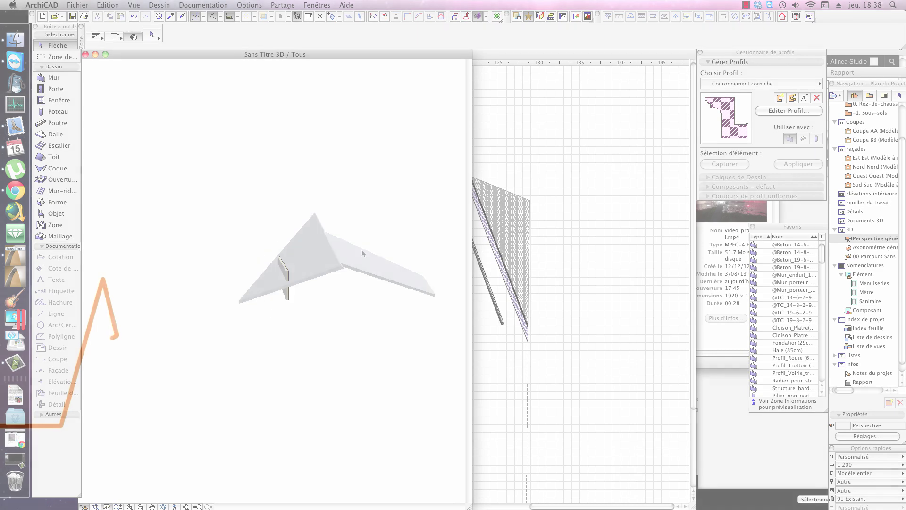